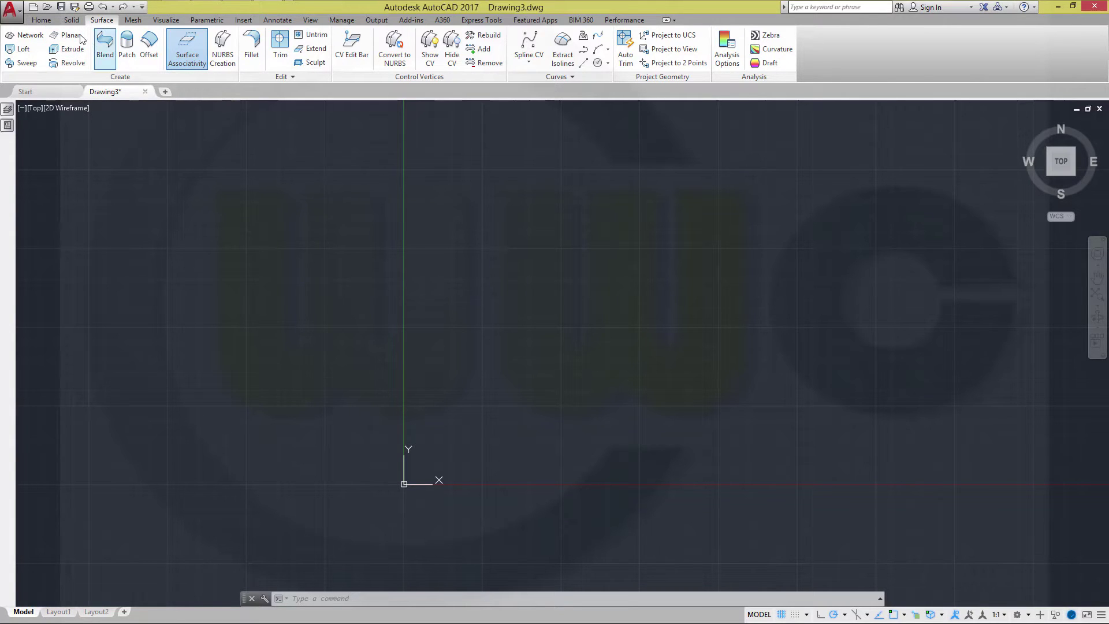
- Create a helix at 0,0 with base and top radius 50, rising 200 units
{"action": "left_click", "coordinate": [44, 21]}
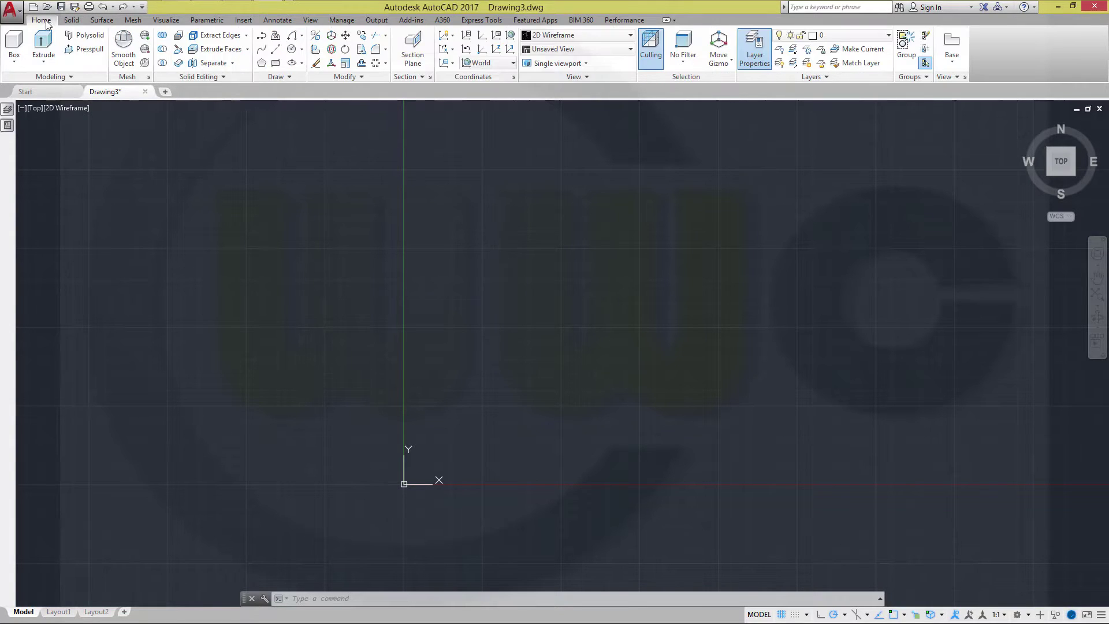
{"action": "left_click", "coordinate": [292, 76]}
{"action": "left_click", "coordinate": [262, 91]}
{"action": "type", "text": "0"}
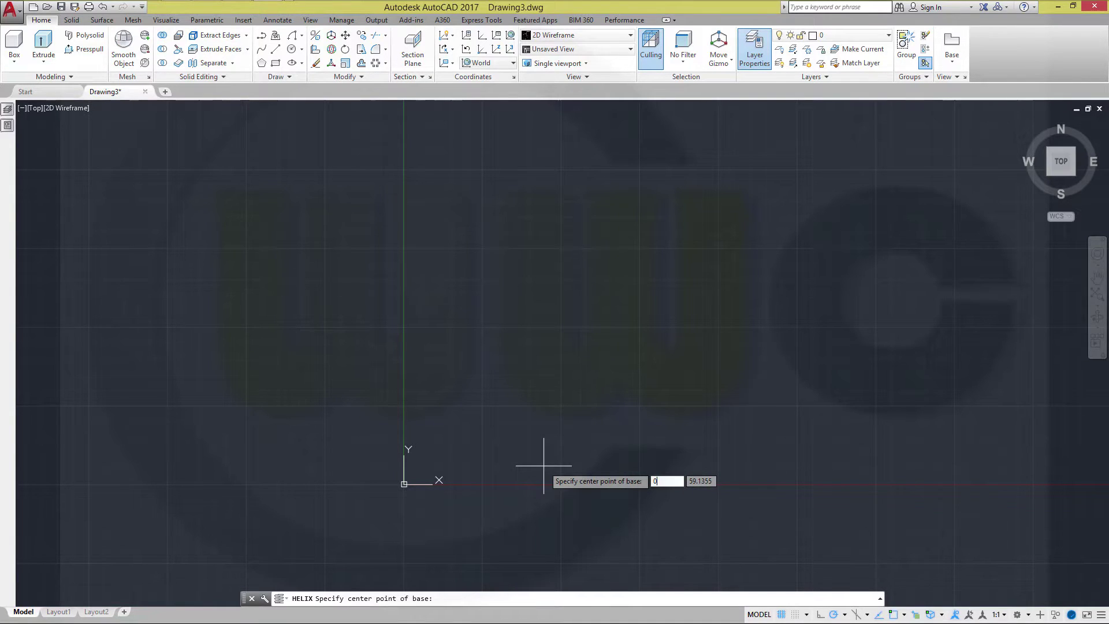
{"action": "key", "text": "Tab"}
{"action": "key", "text": "Return"}
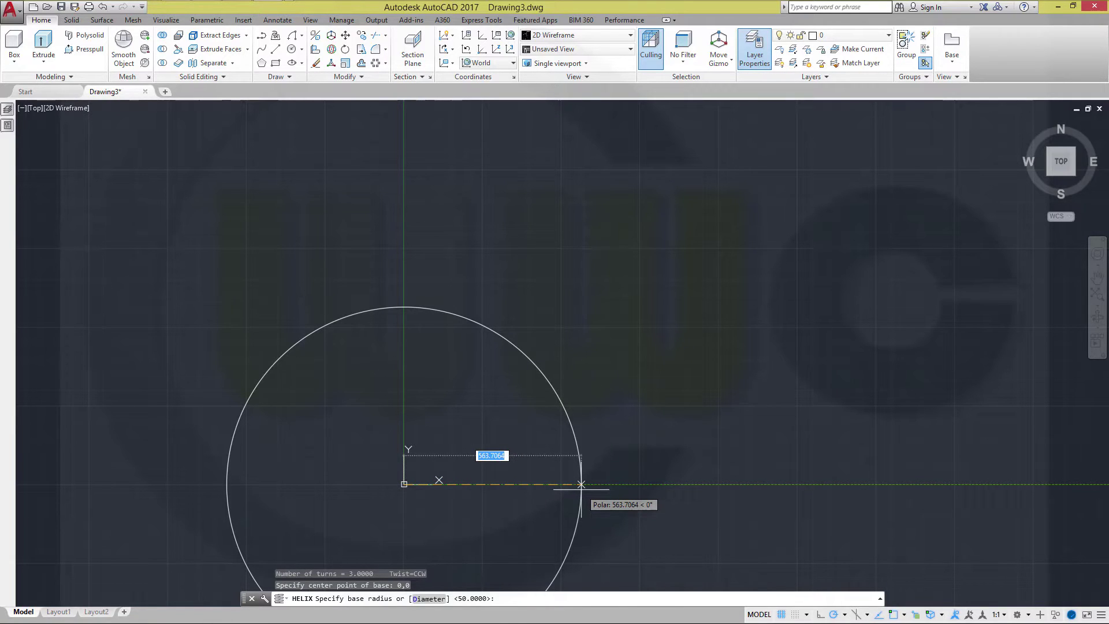
{"action": "type", "text": "50"}
{"action": "key", "text": "Return"}
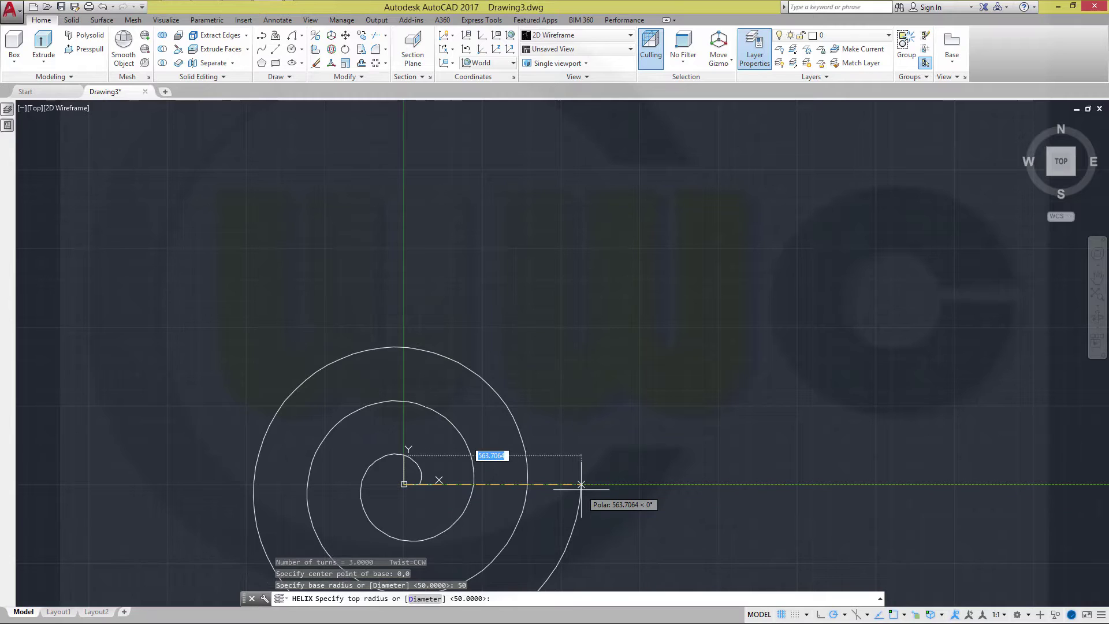
{"action": "type", "text": "50"}
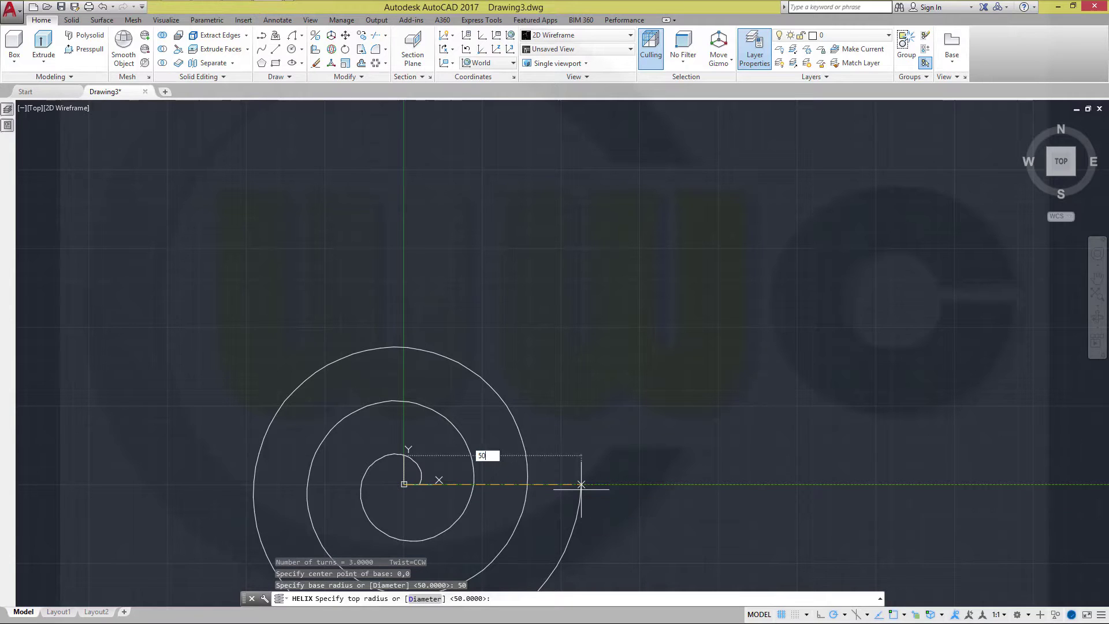
{"action": "key", "text": "Return"}
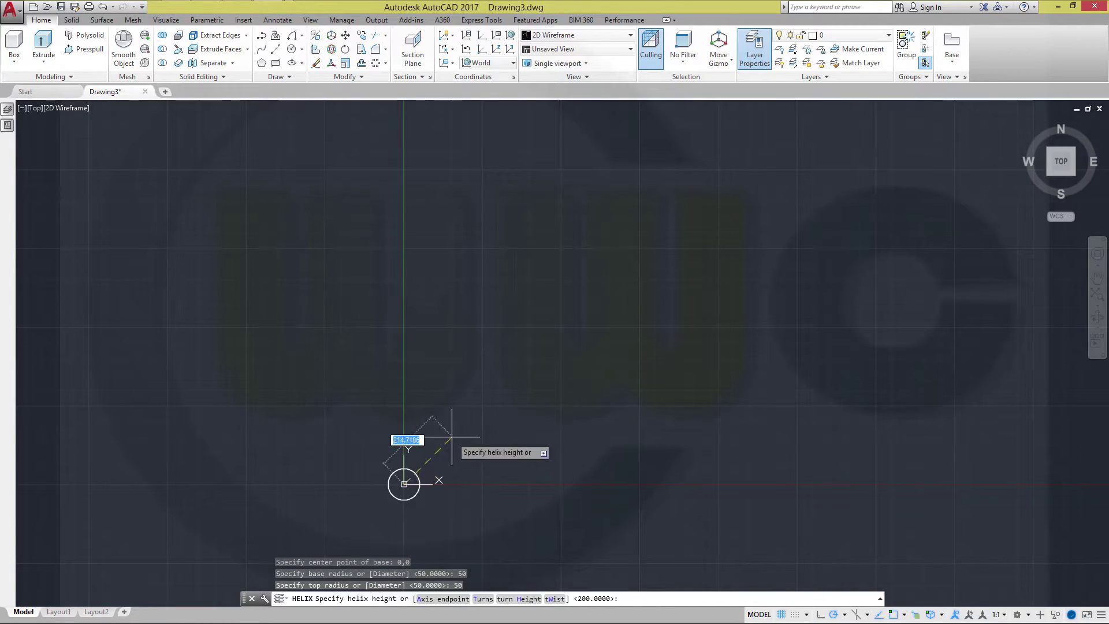
{"action": "mouse_move", "coordinate": [446, 421]}
{"action": "middle_mouse_down", "text": "shift"}
{"action": "mouse_move", "coordinate": [423, 360]}
{"action": "mouse_move", "coordinate": [468, 240]}
{"action": "mouse_move", "coordinate": [443, 275]}
{"action": "middle_mouse_up", "text": "shift"}
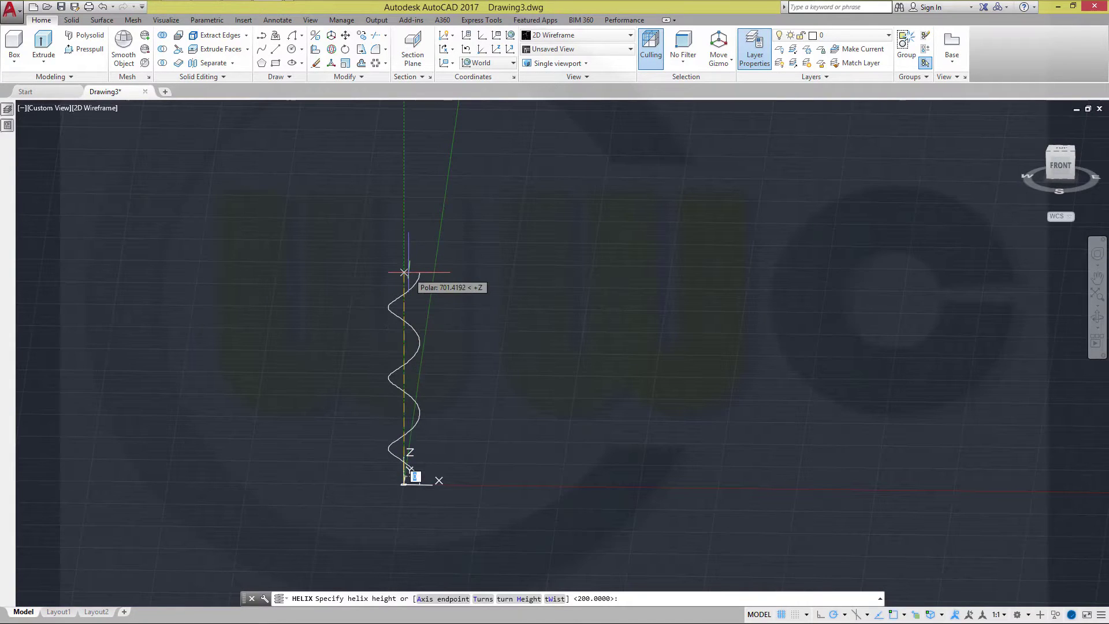
{"action": "type", "text": "200"}
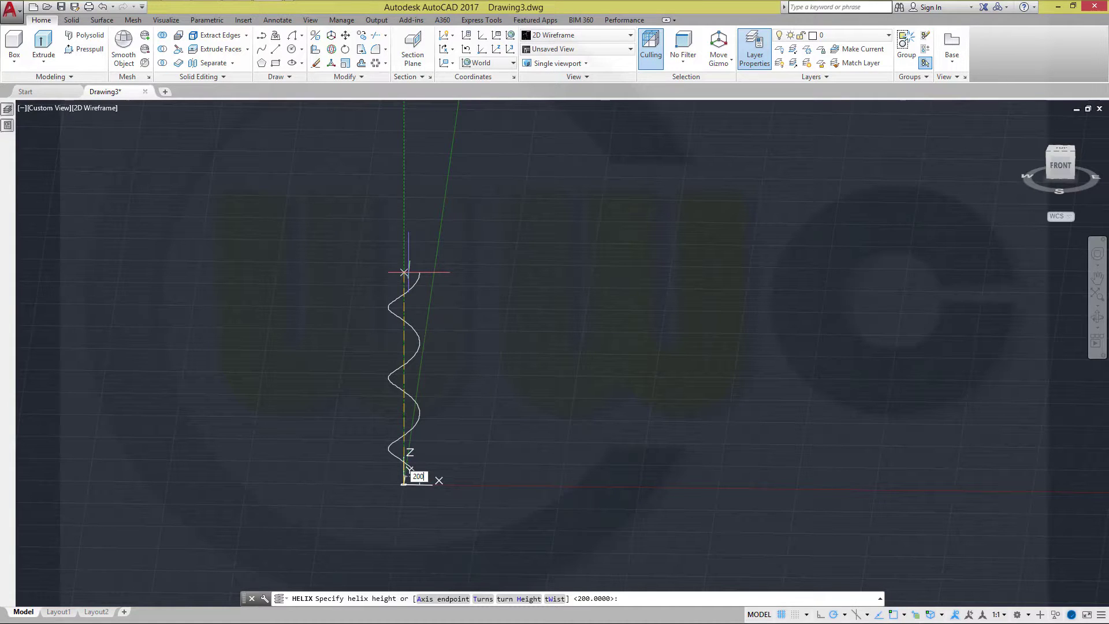
{"action": "key", "text": "Return"}
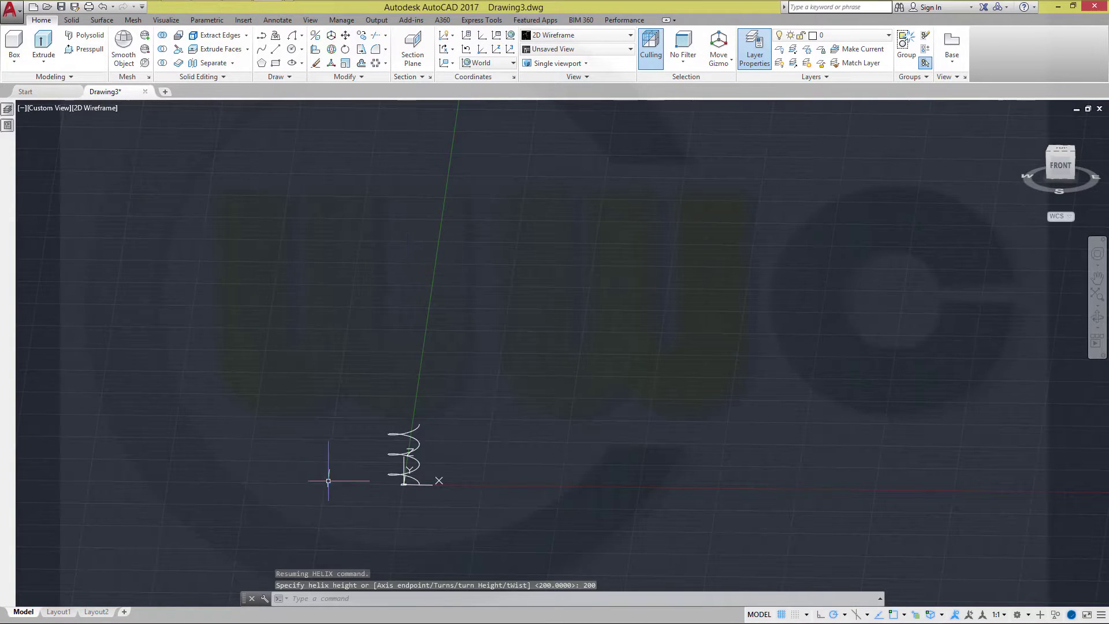
- Change the helix's Turns value to 0.5 in the Properties palette
{"action": "scroll", "coordinate": [352, 483], "scroll_direction": "up", "scroll_amount": 4}
{"action": "left_click", "coordinate": [492, 415]}
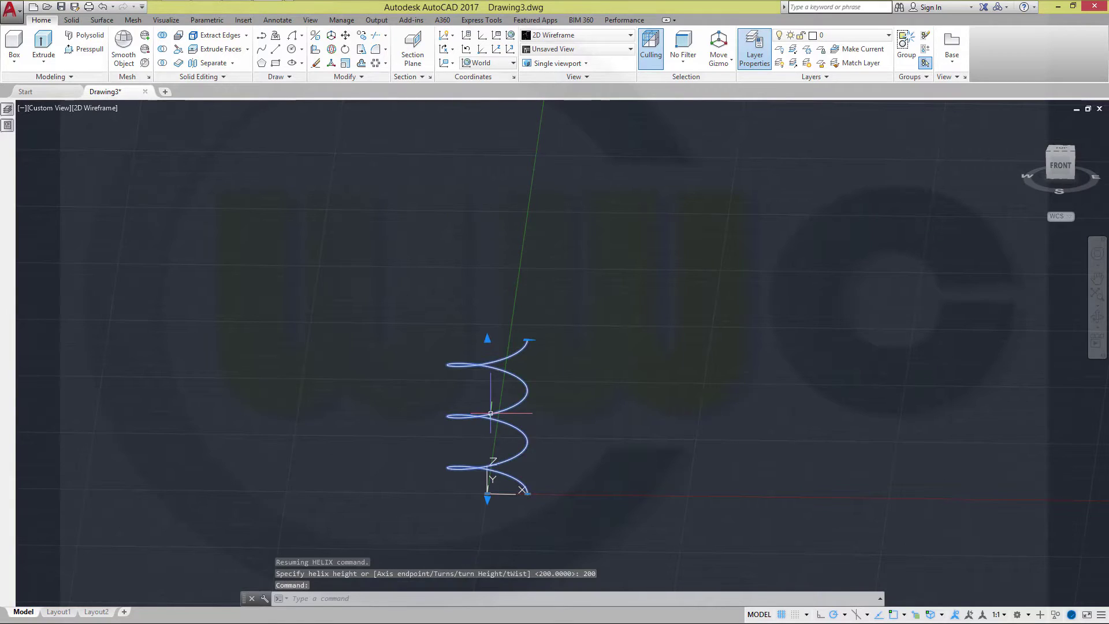
{"action": "left_click", "coordinate": [10, 125]}
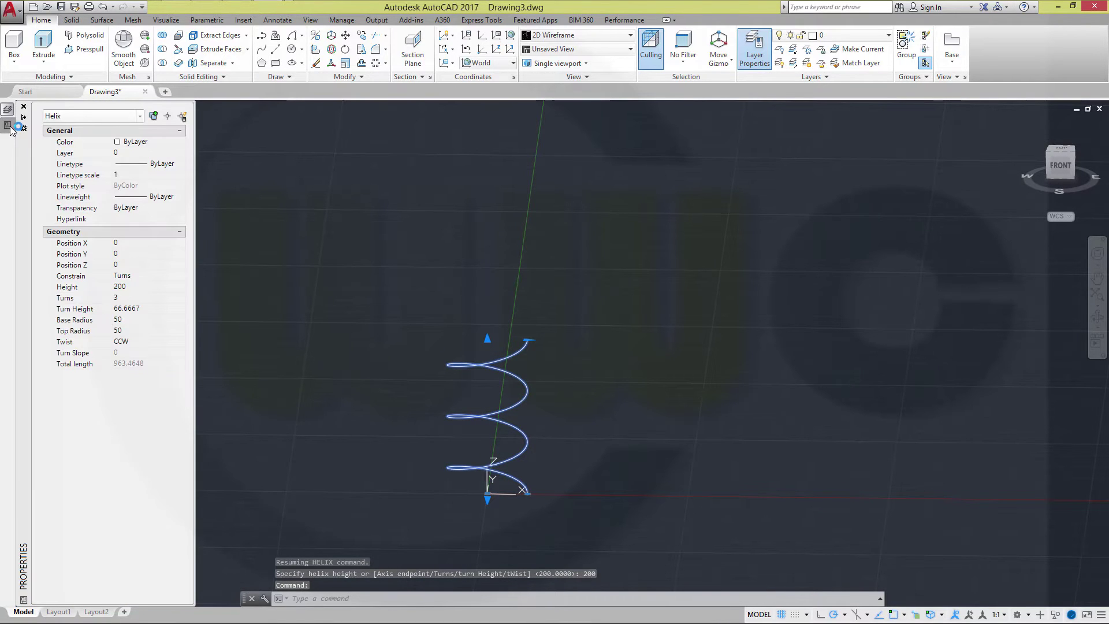
{"action": "left_click", "coordinate": [123, 298]}
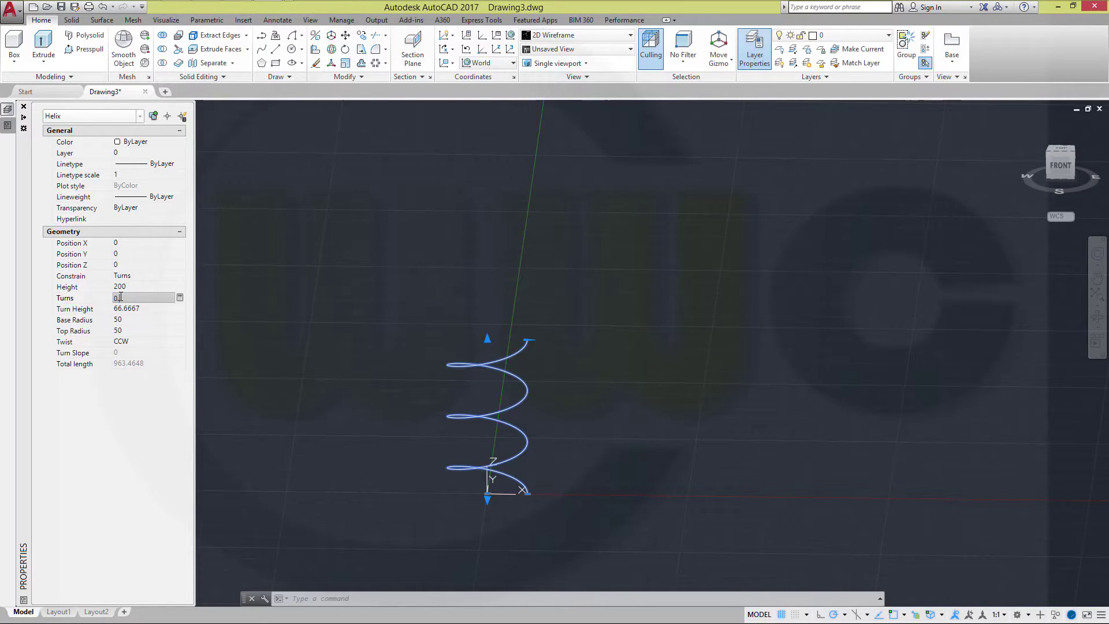
{"action": "key", "text": "Tab"}
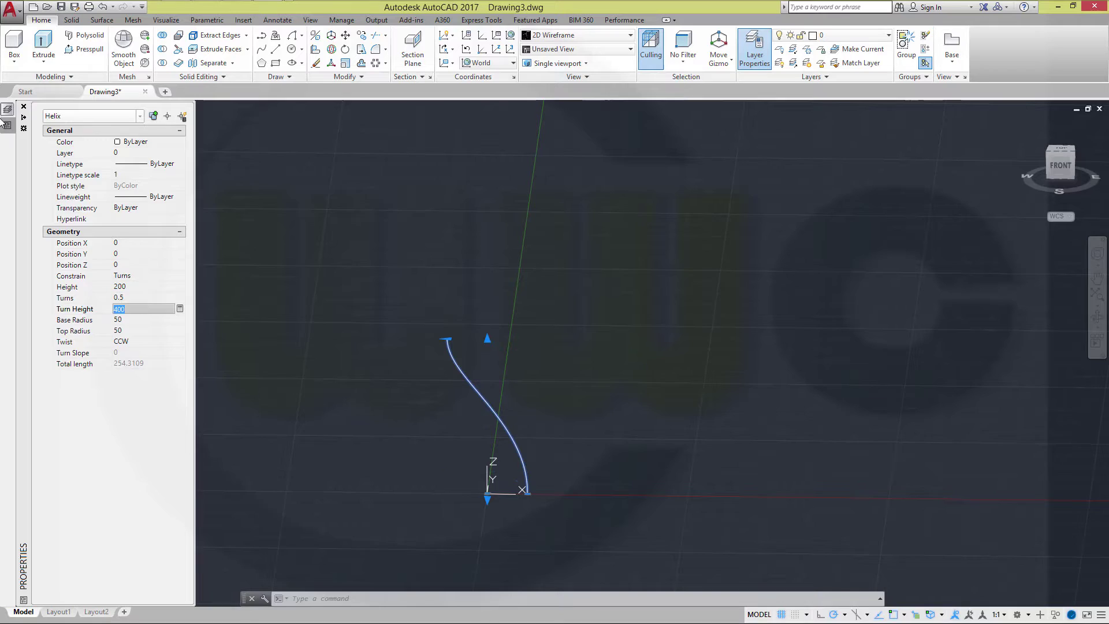
{"action": "left_click", "coordinate": [7, 109]}
{"action": "key", "text": "Escape"}
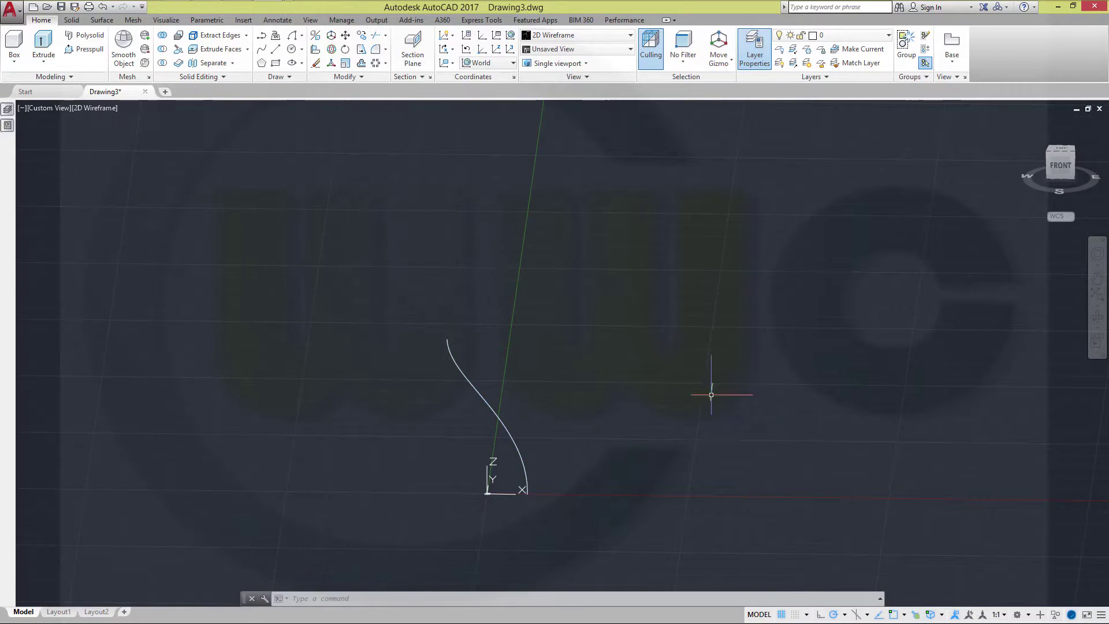
- Begin a polyline at the helix's lower endpoint
{"action": "mouse_move", "coordinate": [527, 403]}
{"action": "middle_mouse_down", "text": "shift"}
{"action": "mouse_move", "coordinate": [416, 449]}
{"action": "mouse_move", "coordinate": [391, 532]}
{"action": "mouse_move", "coordinate": [450, 499]}
{"action": "middle_mouse_up", "text": "shift"}
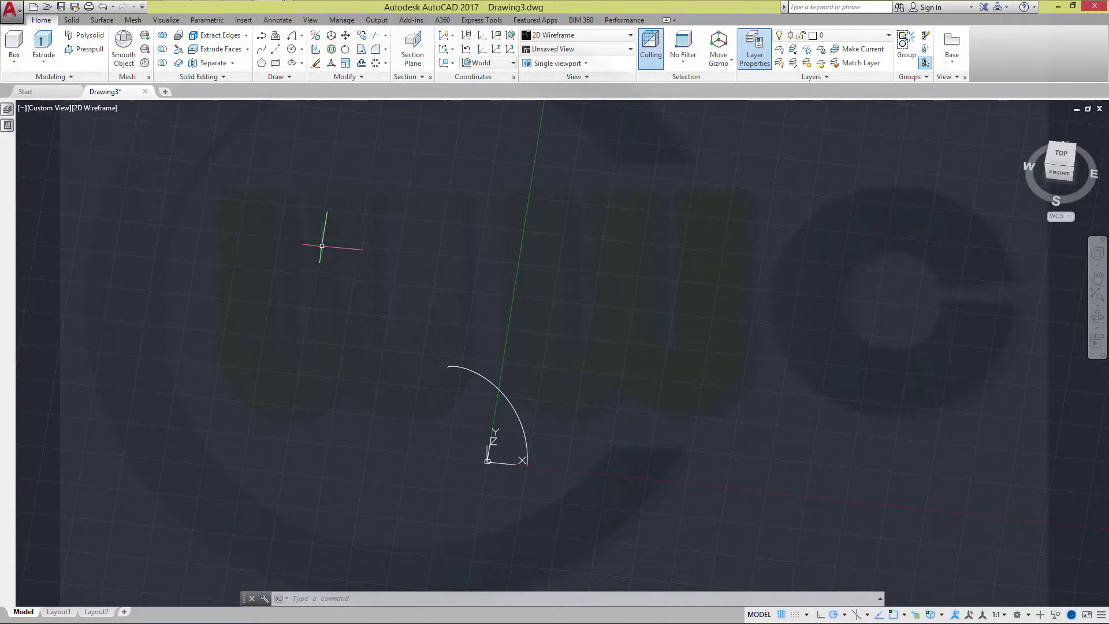
{"action": "left_click", "coordinate": [262, 36]}
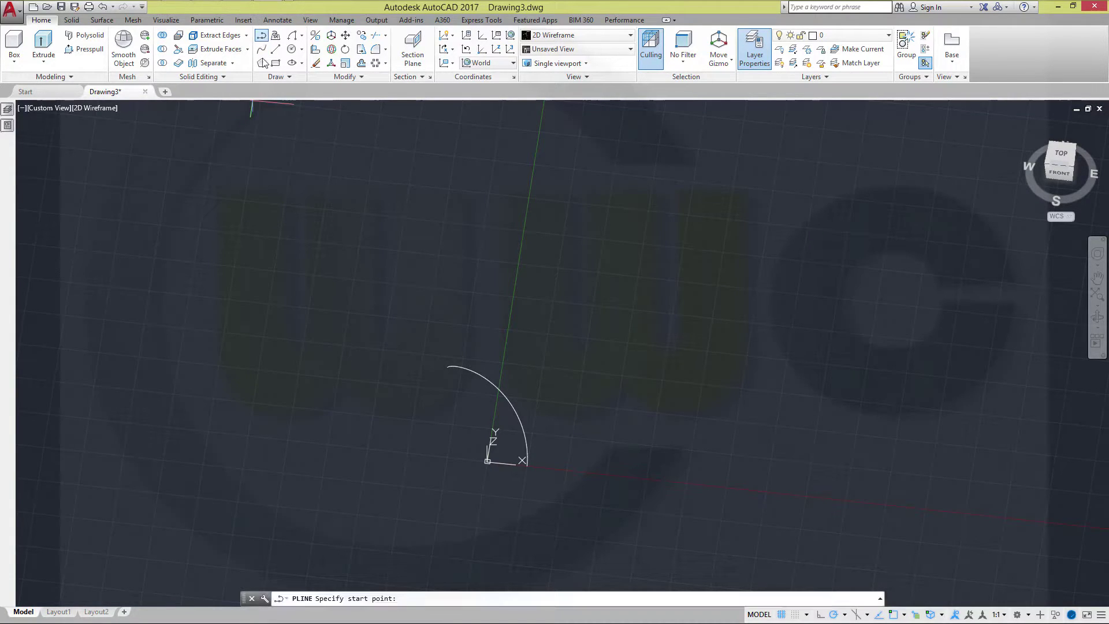
{"action": "scroll", "coordinate": [520, 543], "scroll_direction": "up", "scroll_amount": 4}
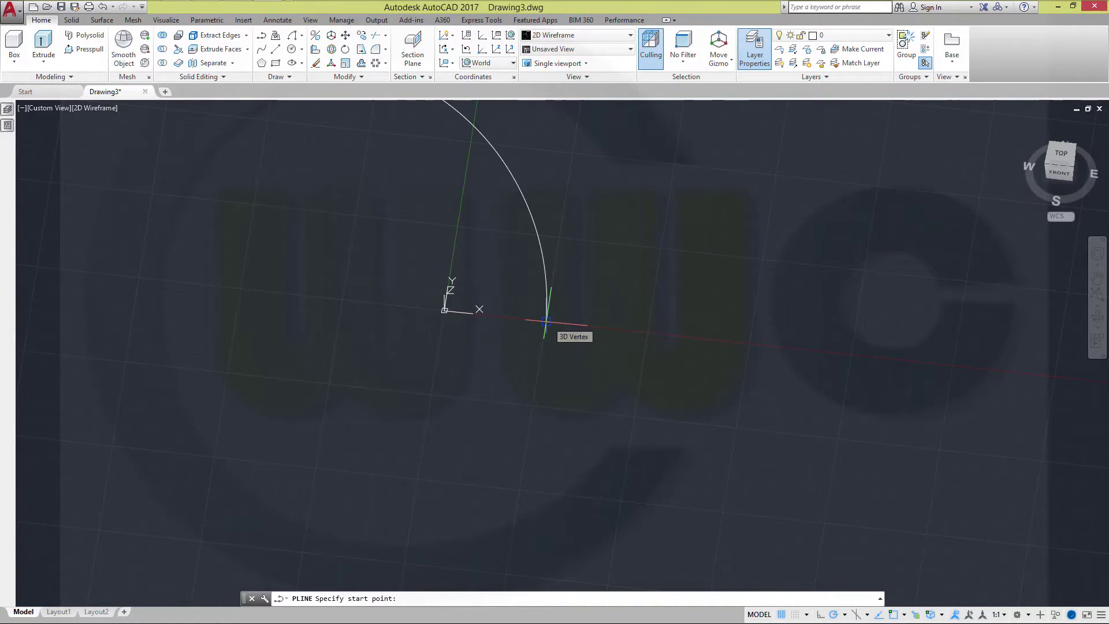
{"action": "left_click", "coordinate": [546, 321]}
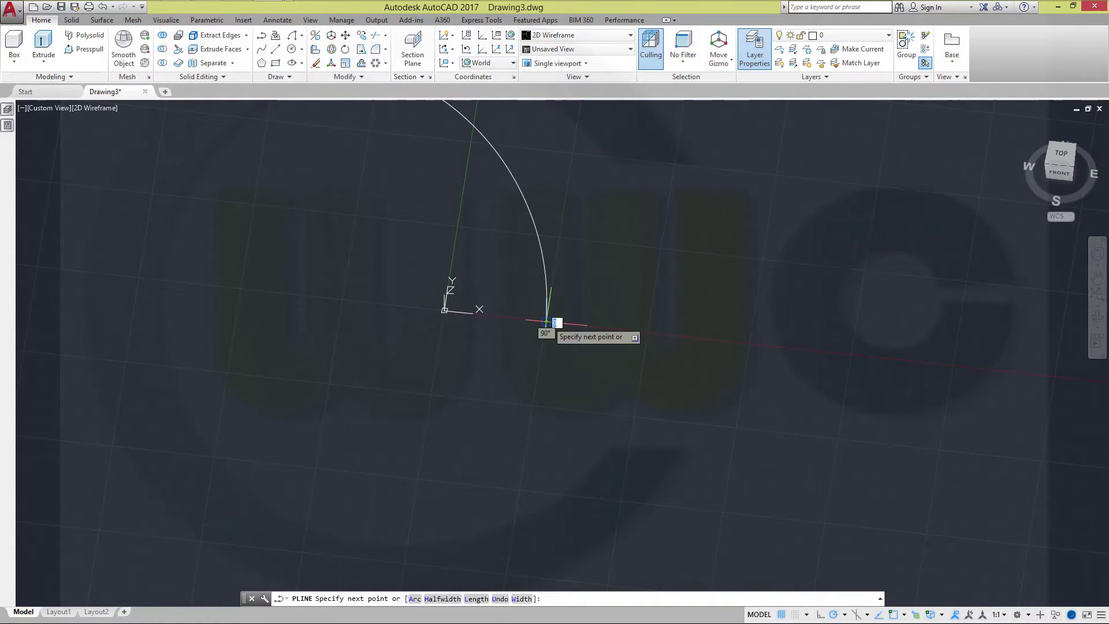
- Add a 50-unit arc segment with a set starting tangent, then end the polyline
{"action": "right_click", "coordinate": [561, 228]}
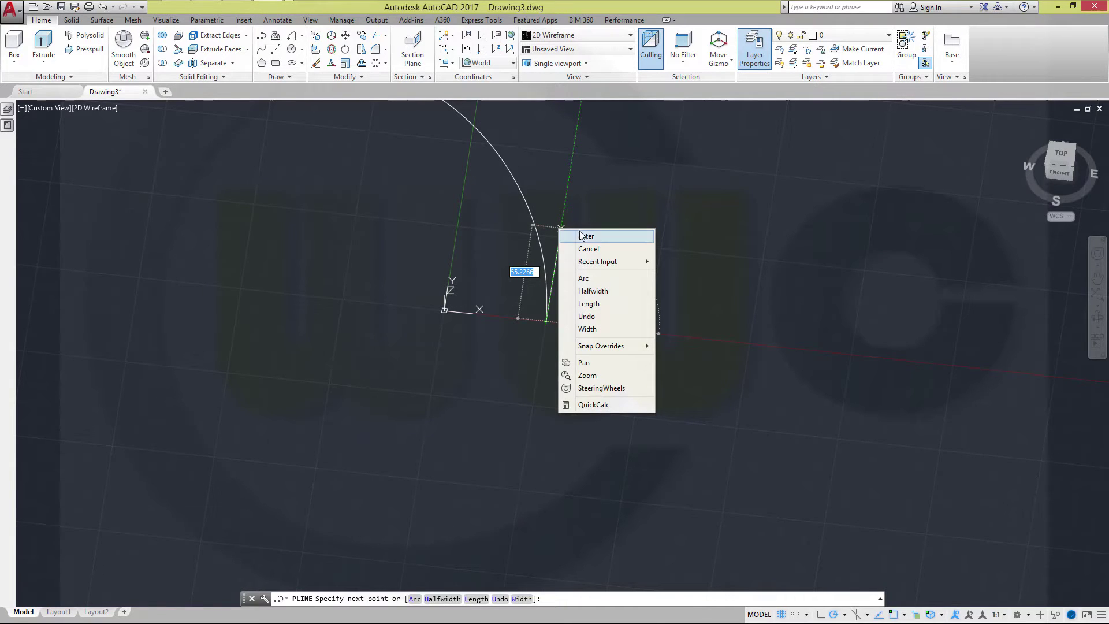
{"action": "left_click", "coordinate": [591, 278]}
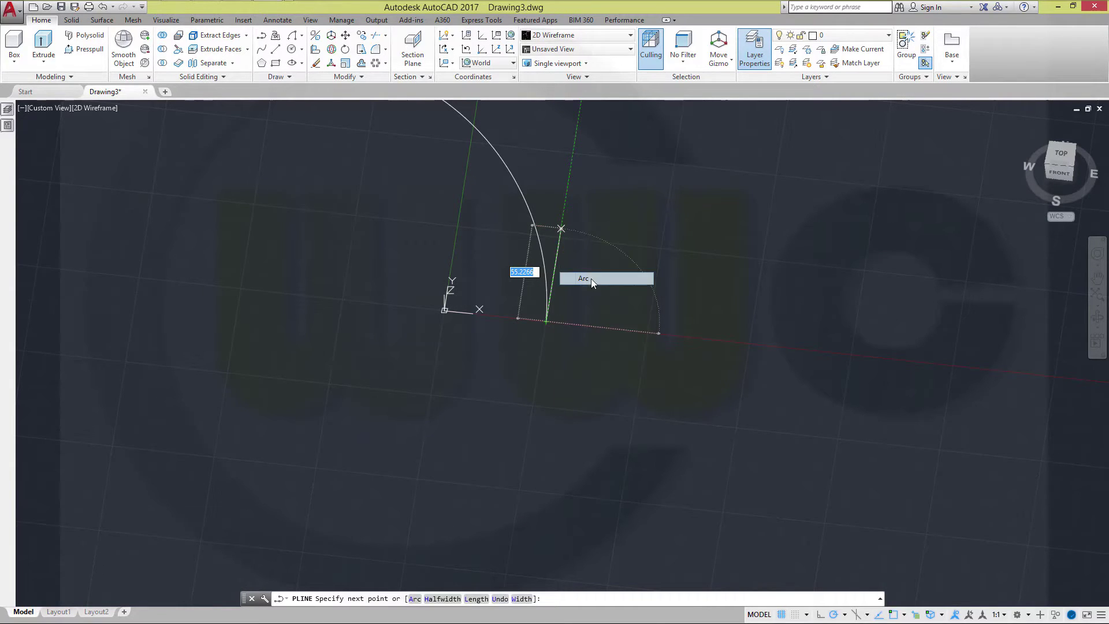
{"action": "right_click", "coordinate": [571, 228]}
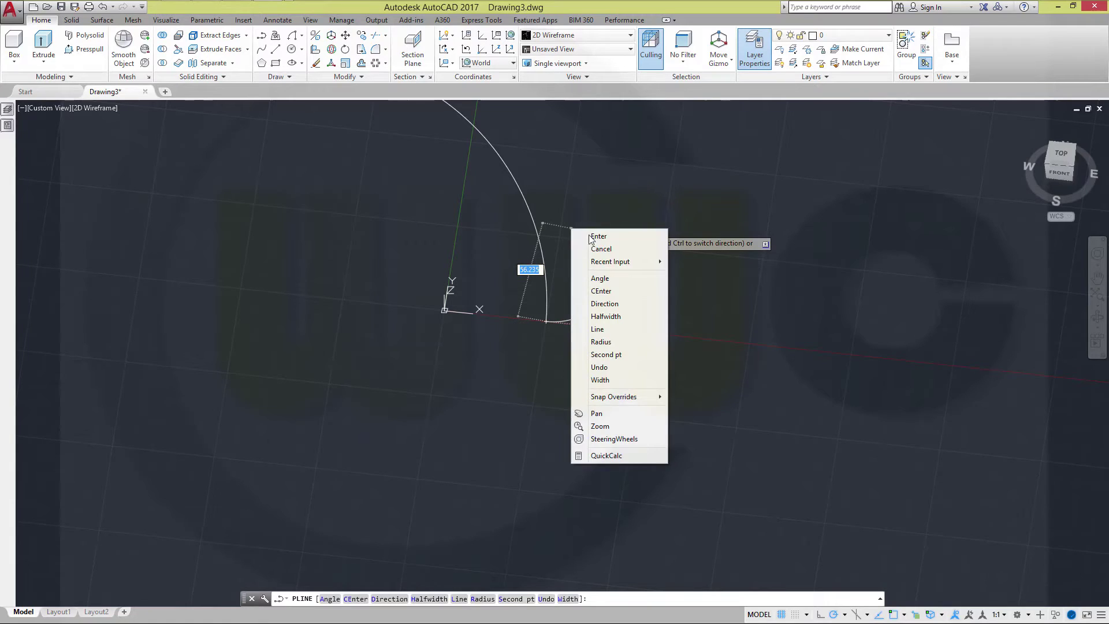
{"action": "left_click", "coordinate": [616, 304]}
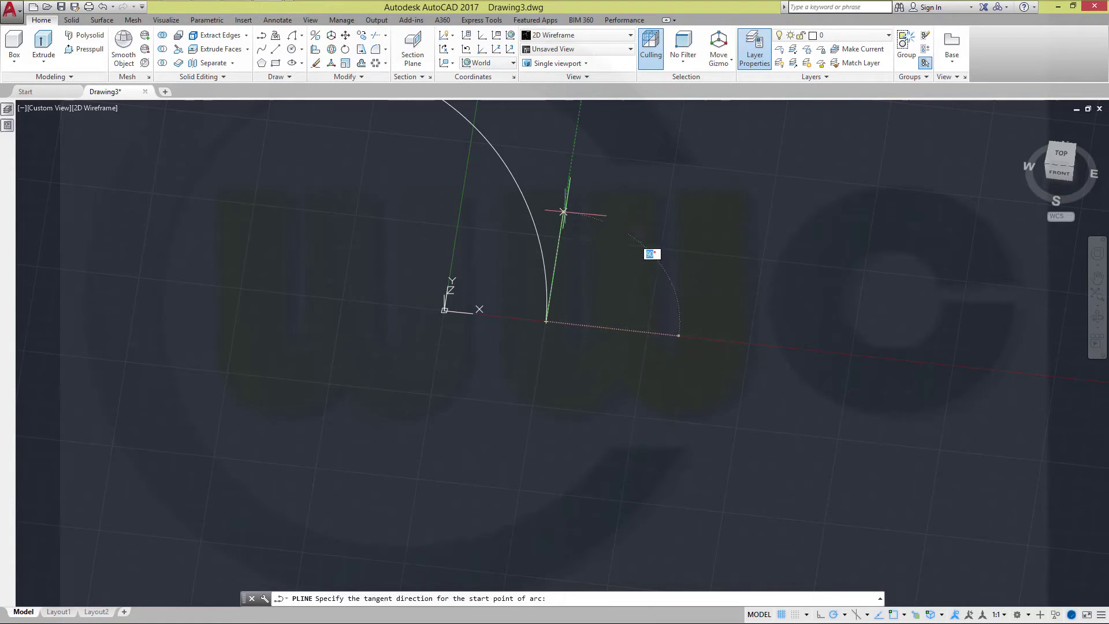
{"action": "left_click", "coordinate": [564, 216]}
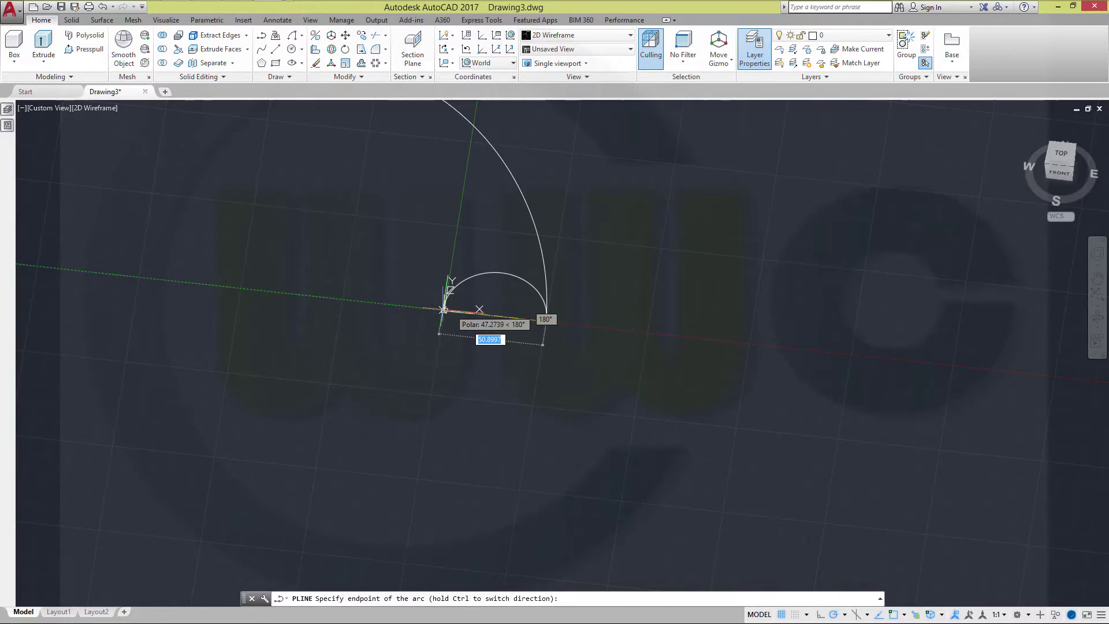
{"action": "type", "text": "50"}
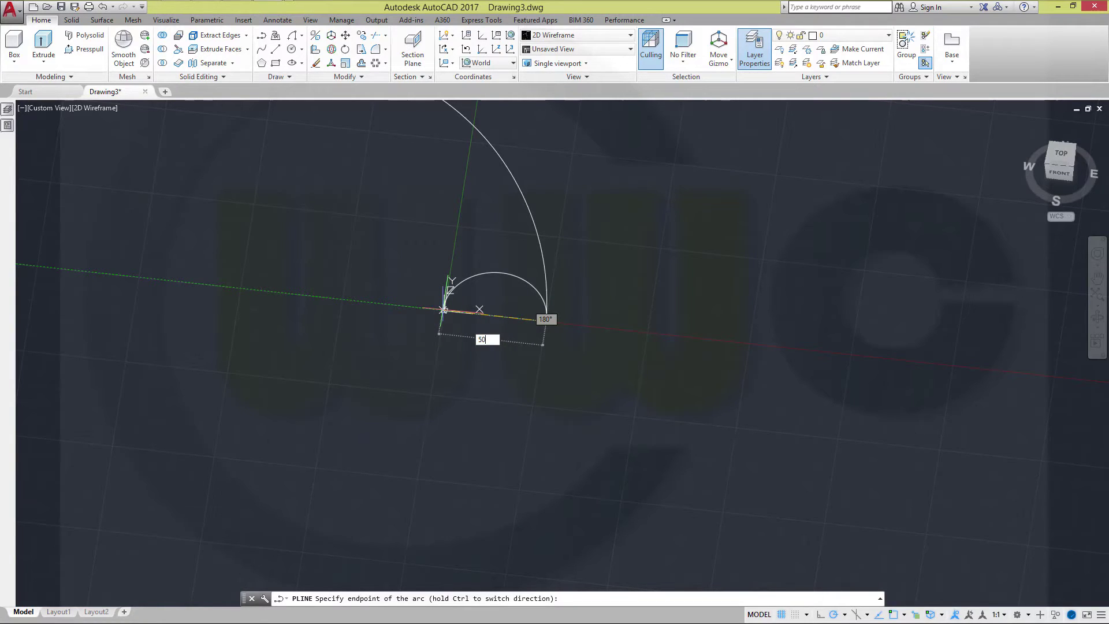
{"action": "key", "text": "Return"}
{"action": "right_click", "coordinate": [410, 341]}
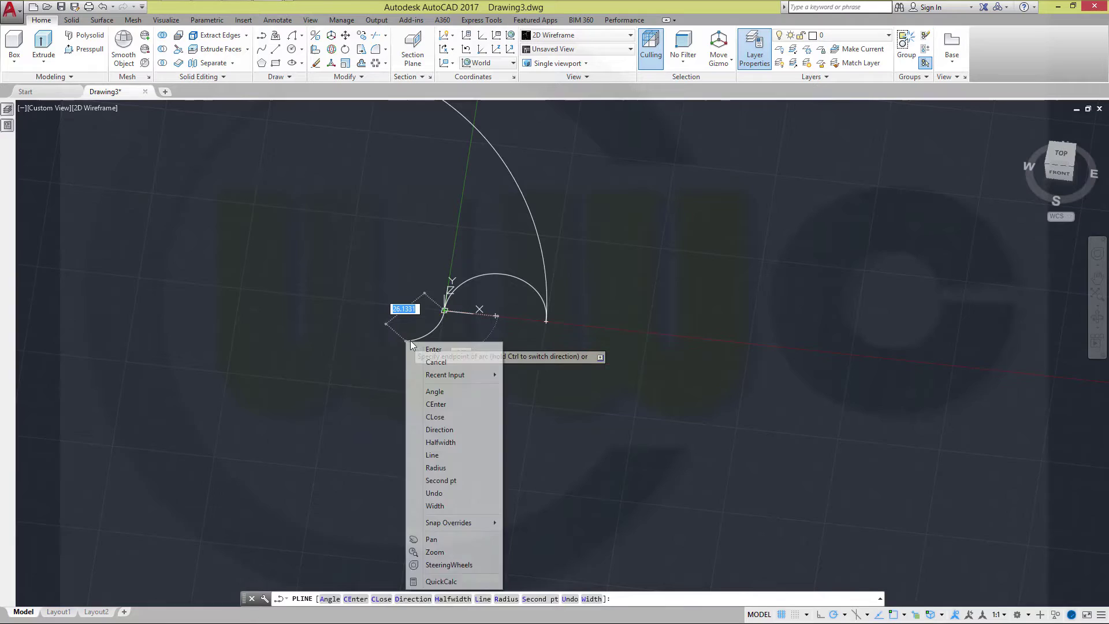
{"action": "left_click", "coordinate": [446, 350]}
{"action": "scroll", "coordinate": [644, 370], "scroll_direction": "down", "scroll_amount": 2}
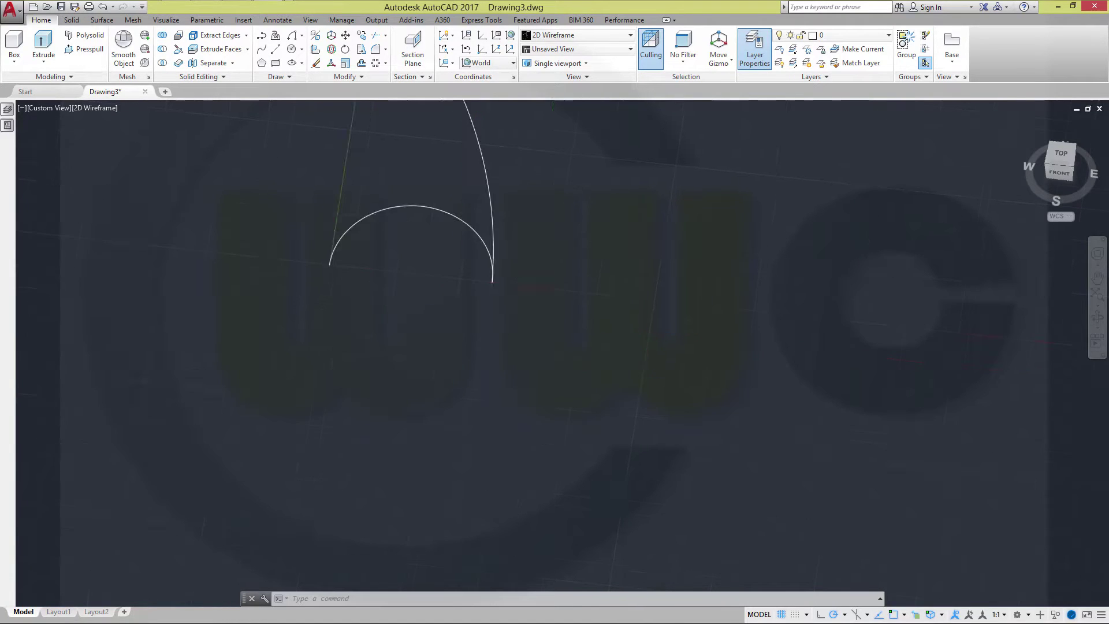
- Sweep the bottom arc along the half-turn helix, aligned perpendicular to the path
{"action": "mouse_move", "coordinate": [355, 355]}
{"action": "middle_mouse_down", "text": "shift"}
{"action": "mouse_move", "coordinate": [297, 302]}
{"action": "mouse_move", "coordinate": [426, 291]}
{"action": "mouse_move", "coordinate": [454, 357]}
{"action": "middle_mouse_up", "text": "shift"}
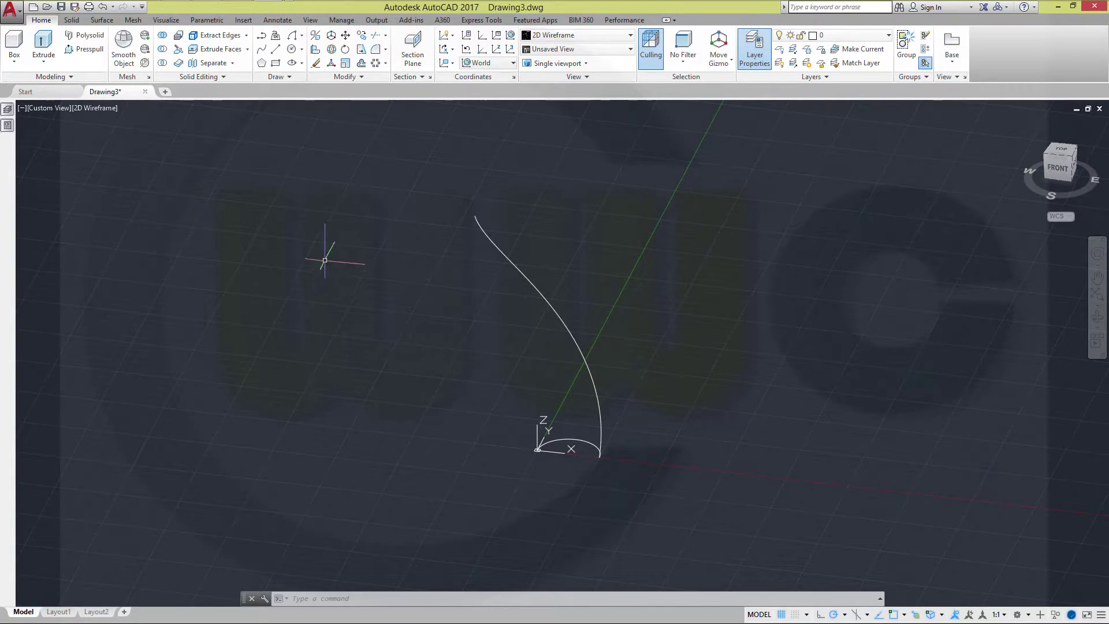
{"action": "left_click", "coordinate": [104, 21]}
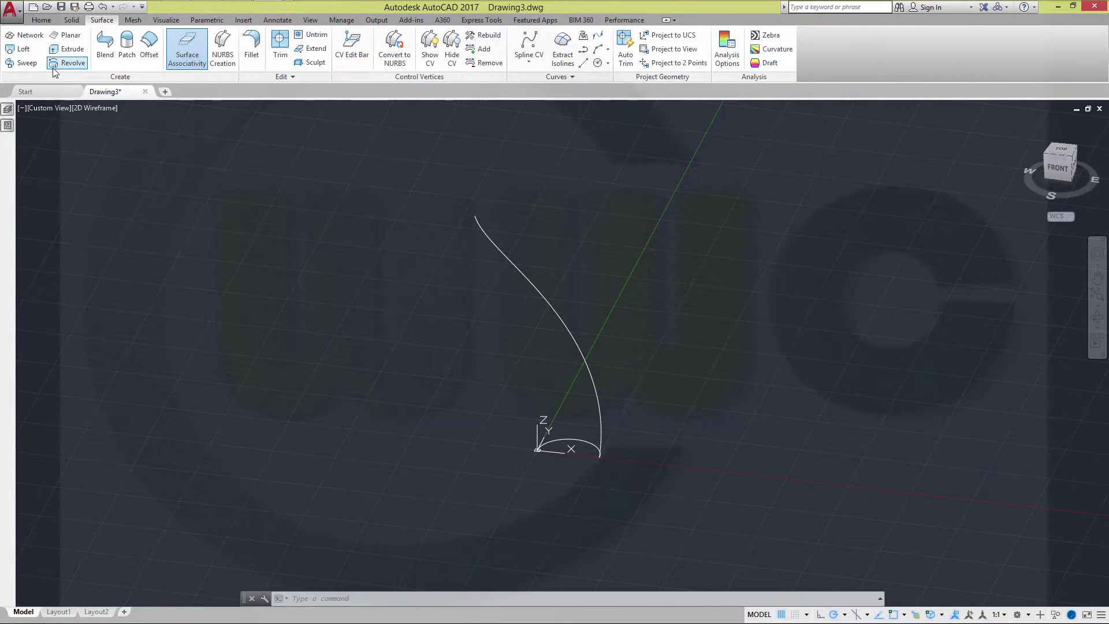
{"action": "left_click", "coordinate": [25, 65]}
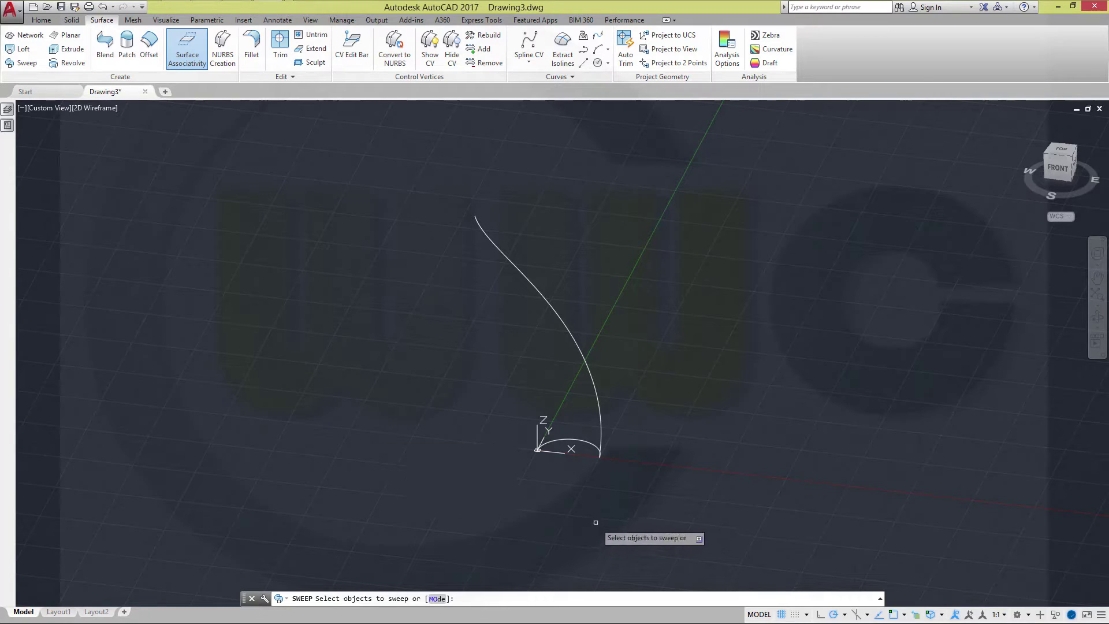
{"action": "left_click", "coordinate": [580, 443]}
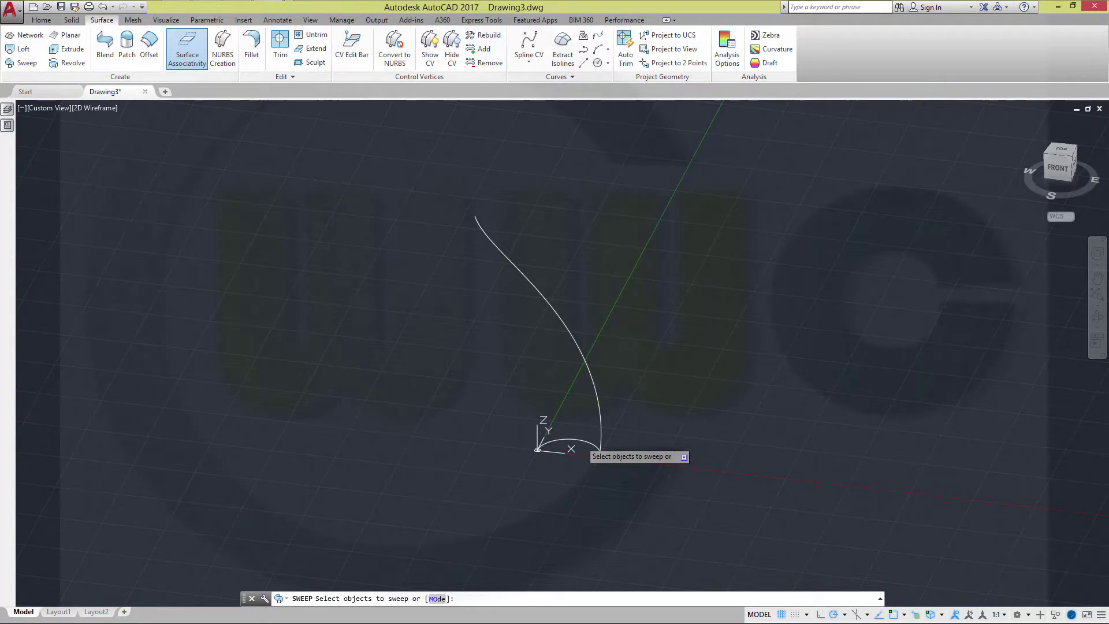
{"action": "right_click", "coordinate": [725, 452]}
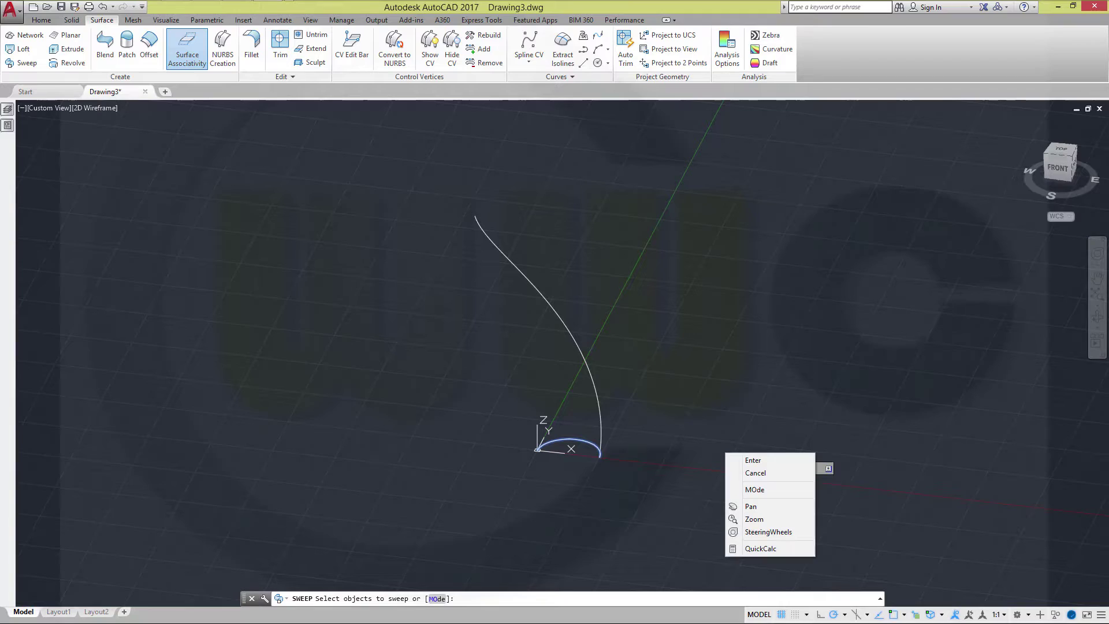
{"action": "left_click", "coordinate": [753, 461]}
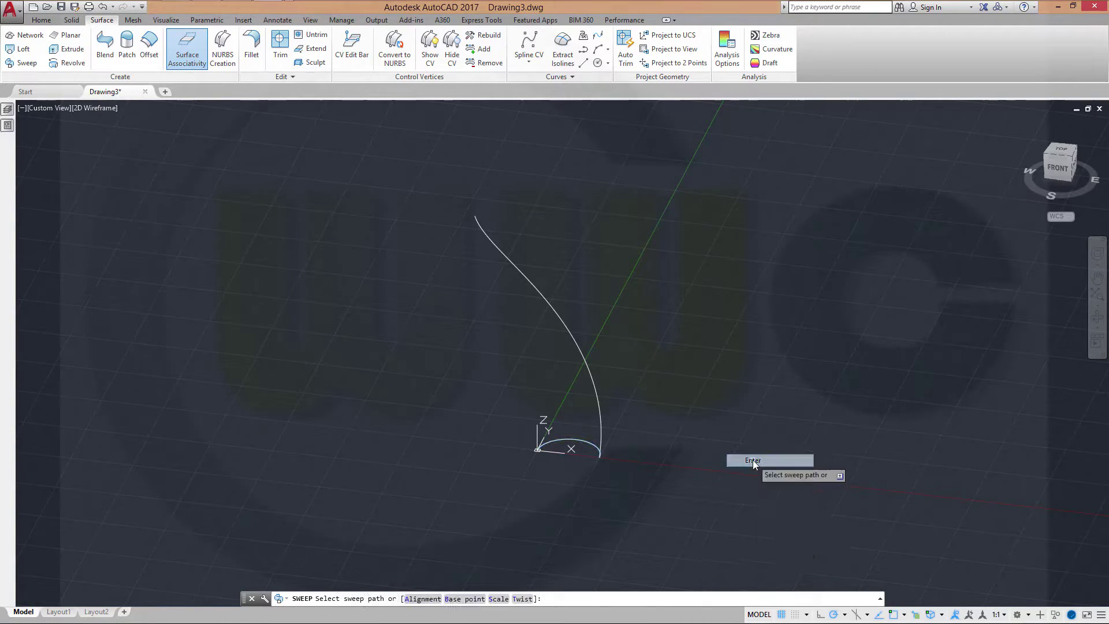
{"action": "right_click", "coordinate": [709, 422]}
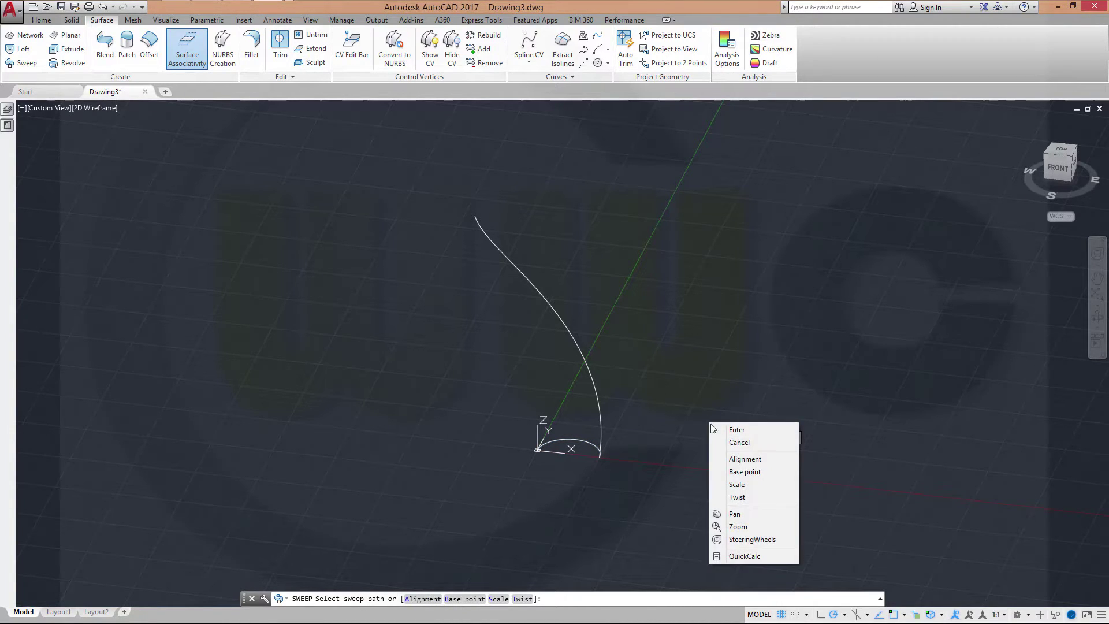
{"action": "left_click", "coordinate": [743, 460]}
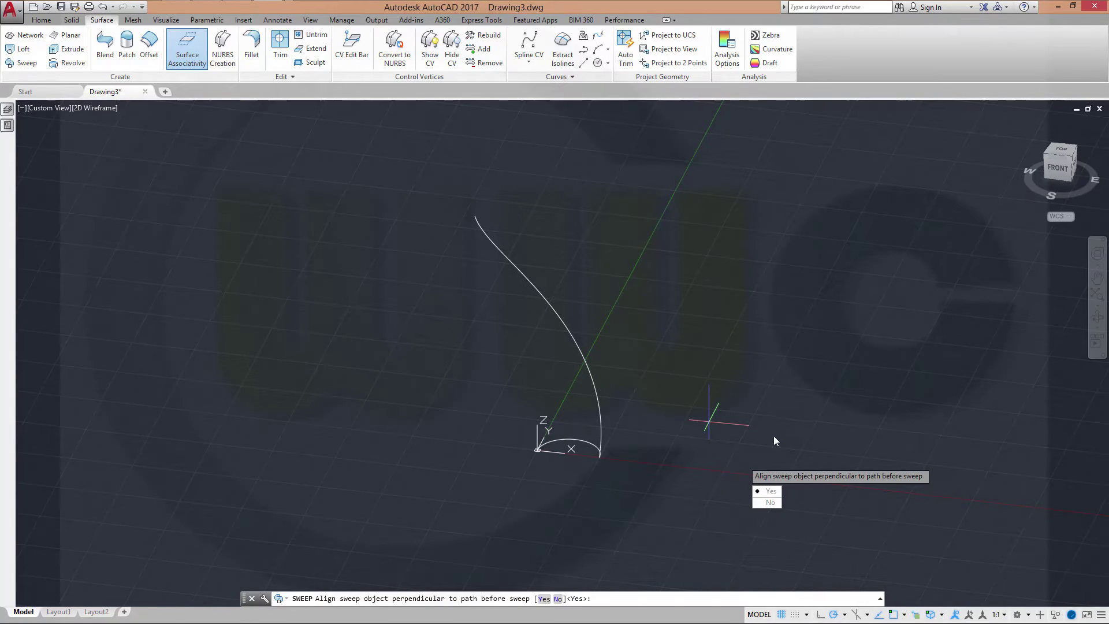
{"action": "left_click", "coordinate": [766, 503]}
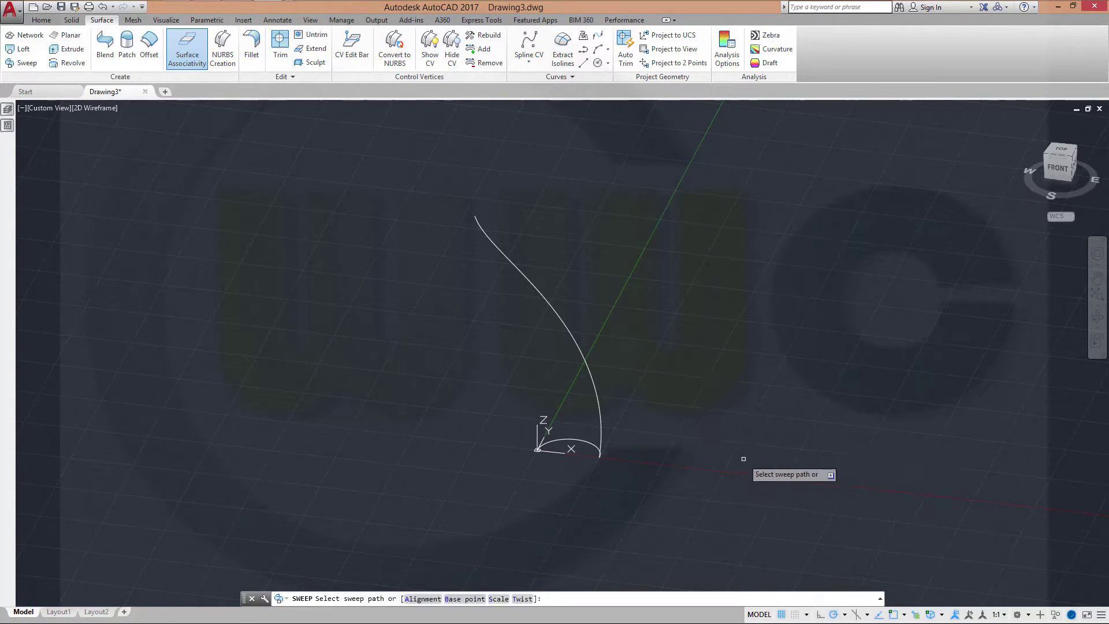
{"action": "left_click", "coordinate": [510, 267]}
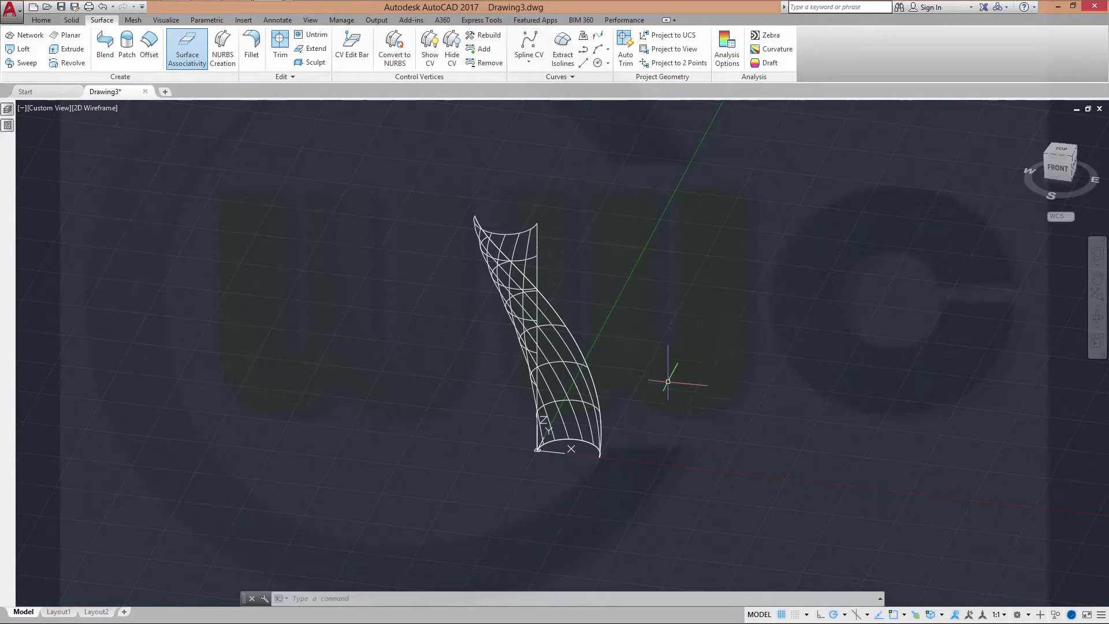
- Polar-array the twisted surface into 2 items centred at 0,0
{"action": "middle_click_drag", "start_coordinate": [699, 427], "coordinate": [624, 470], "text": "shift"}
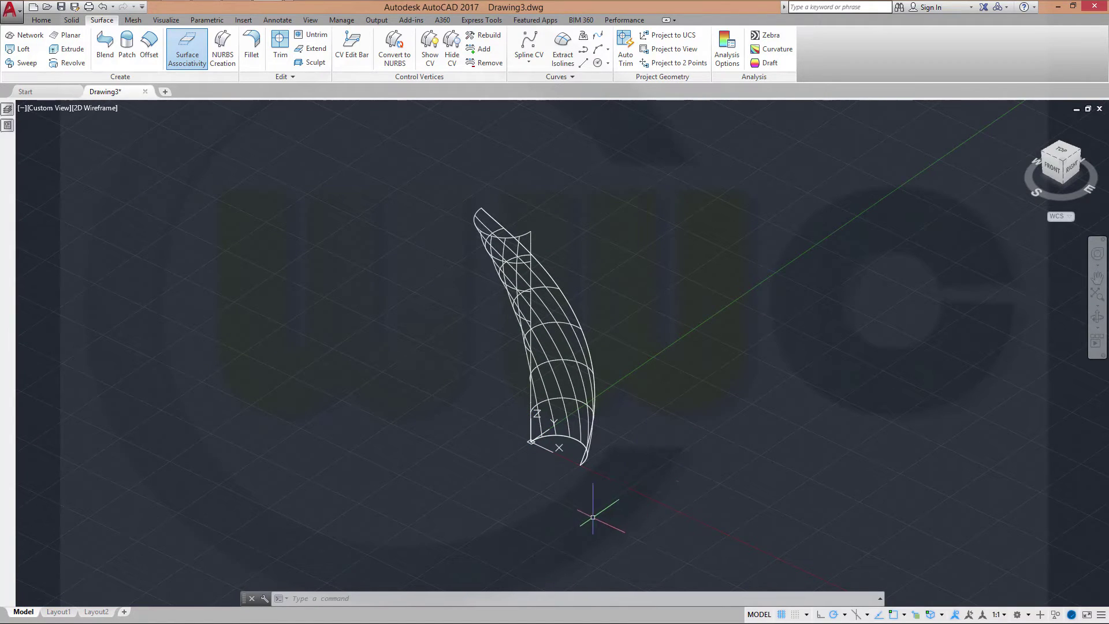
{"action": "mouse_move", "coordinate": [587, 547]}
{"action": "middle_mouse_down", "text": "shift"}
{"action": "mouse_move", "coordinate": [663, 502]}
{"action": "mouse_move", "coordinate": [671, 530]}
{"action": "mouse_move", "coordinate": [686, 515]}
{"action": "middle_mouse_up", "text": "shift"}
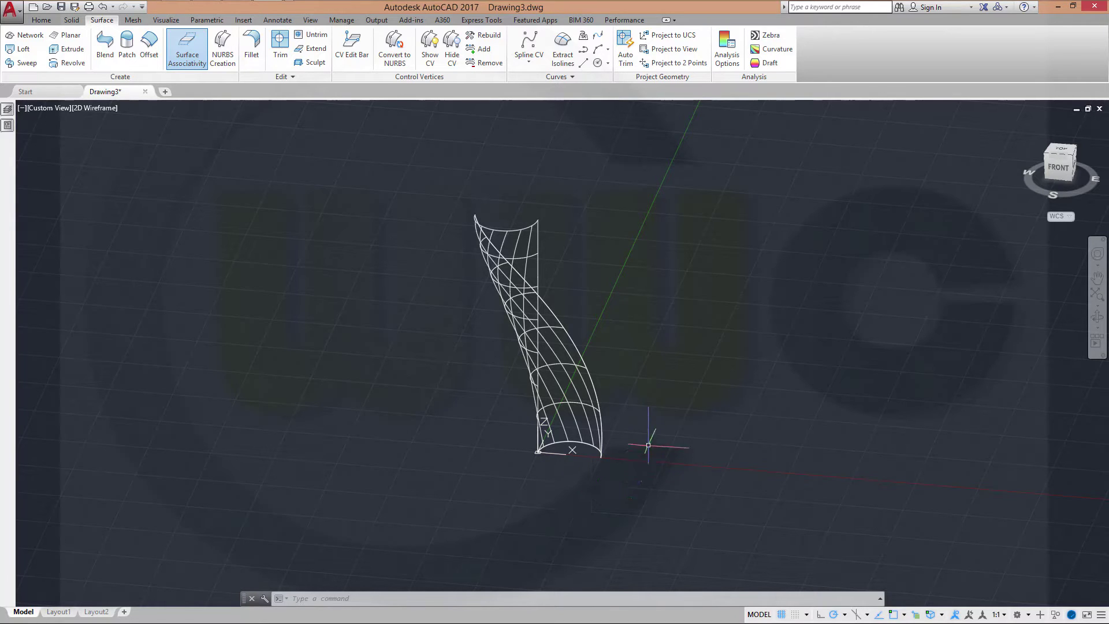
{"action": "left_click", "coordinate": [41, 21]}
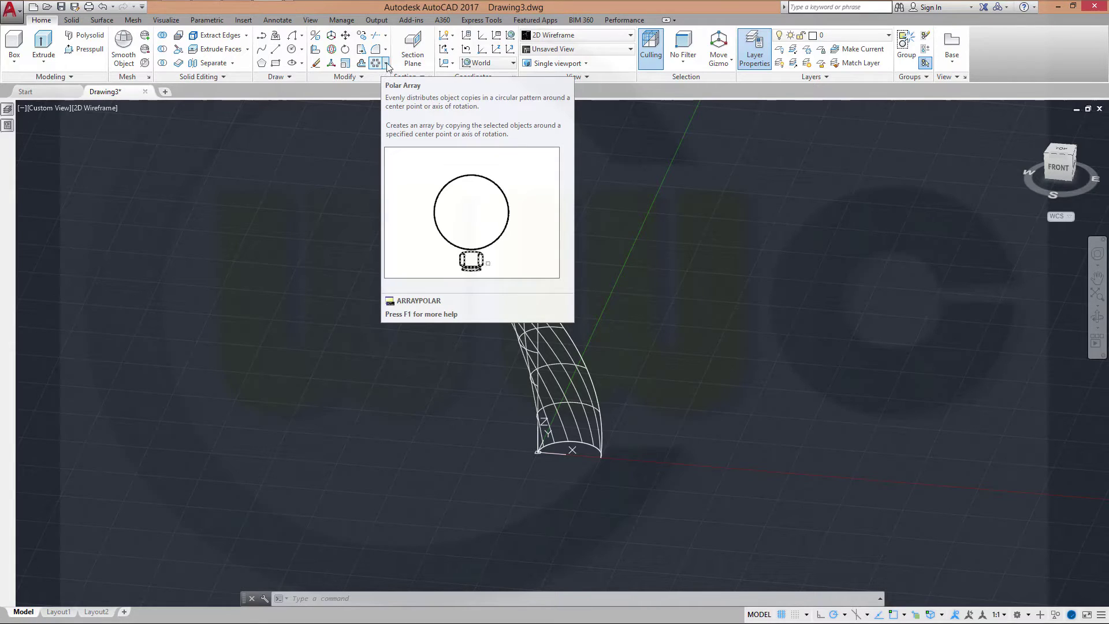
{"action": "left_click", "coordinate": [377, 69]}
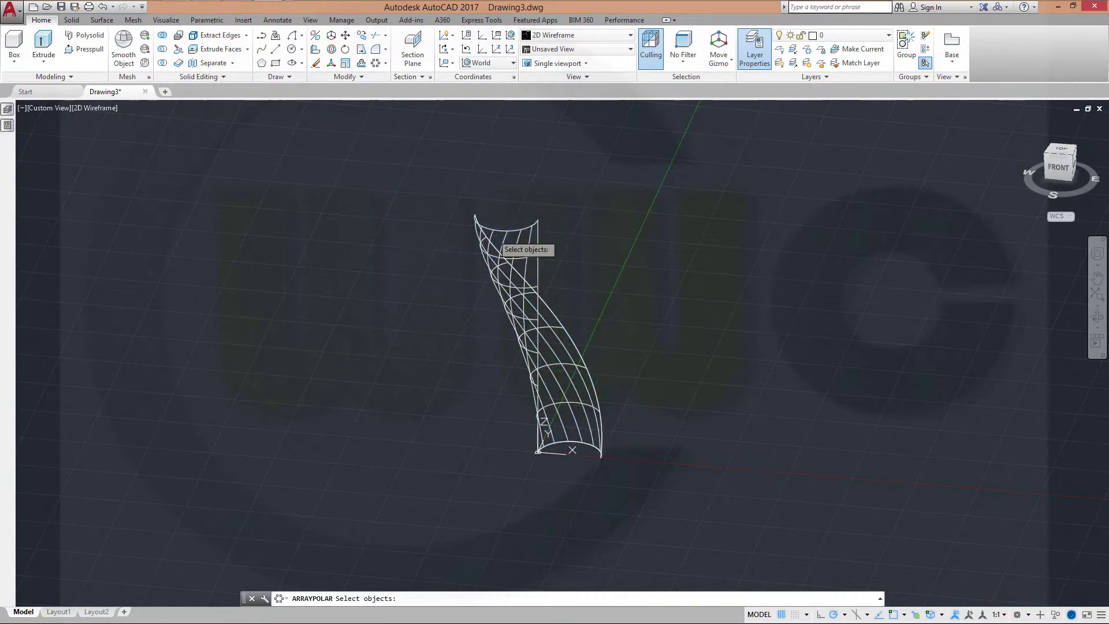
{"action": "left_click", "coordinate": [498, 249]}
{"action": "key", "text": "Return"}
{"action": "type", "text": "0"}
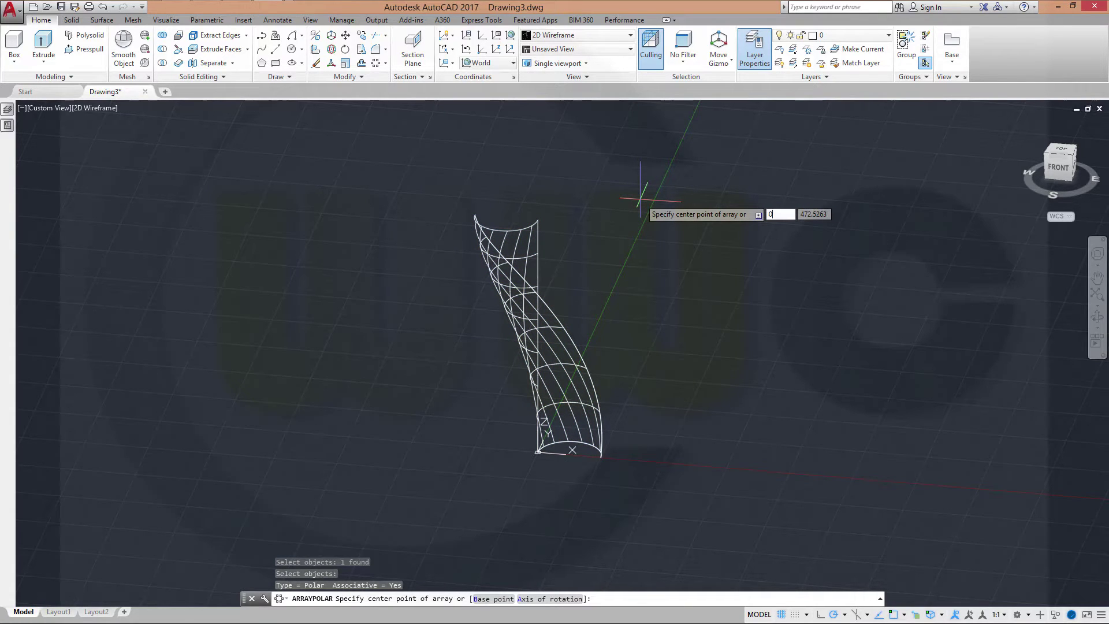
{"action": "key", "text": "Tab"}
{"action": "key", "text": "Return"}
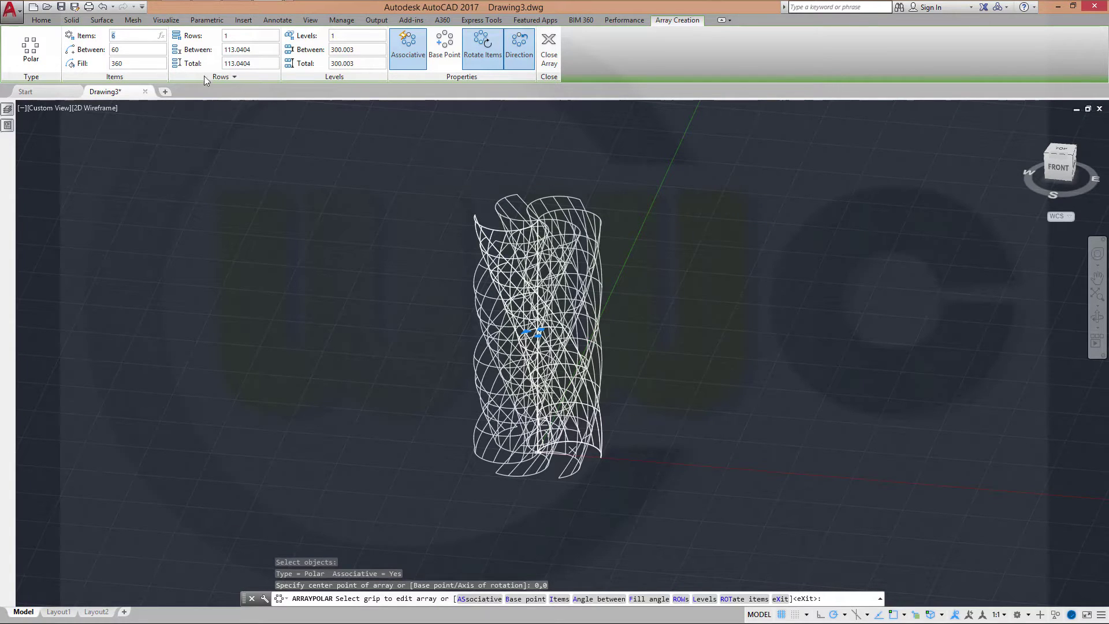
{"action": "type", "text": "2"}
{"action": "key", "text": "Return"}
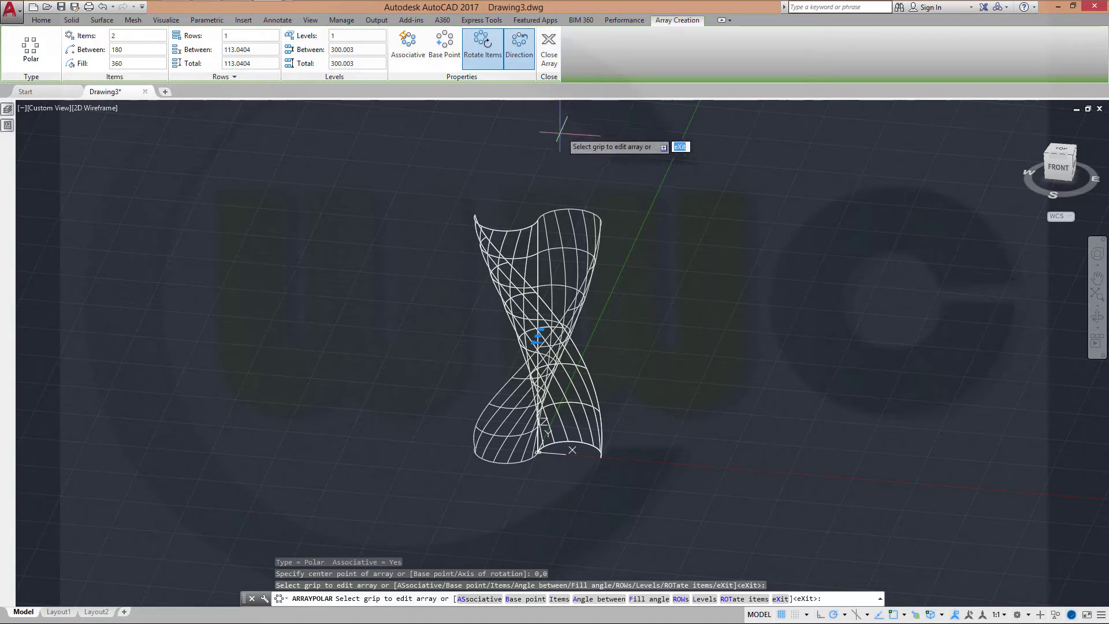
{"action": "left_click", "coordinate": [549, 51]}
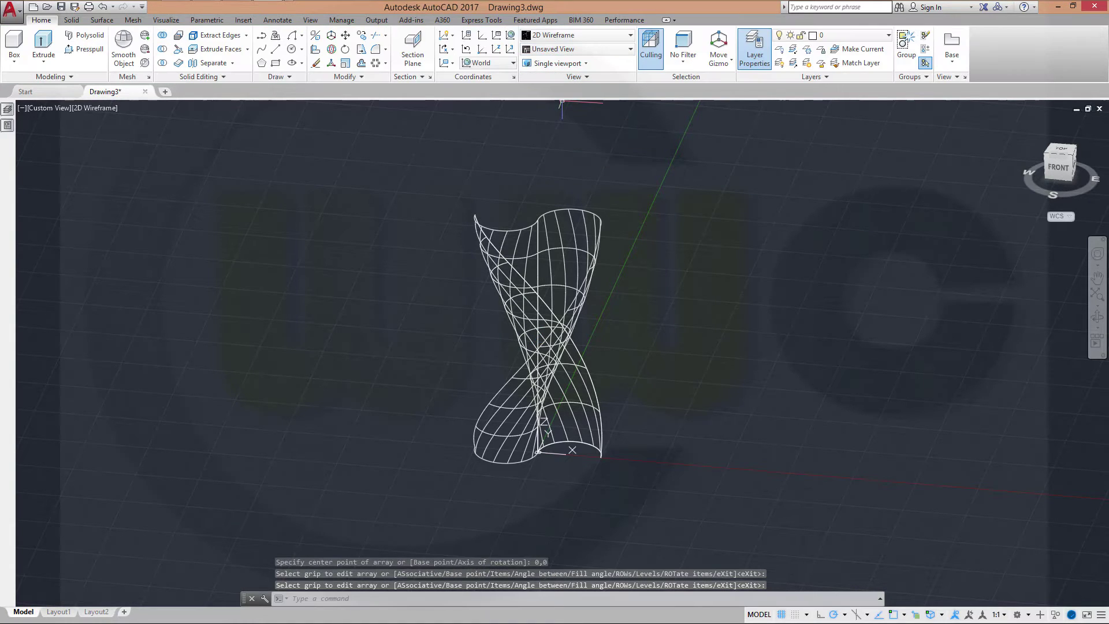
- Switch the viewport visual style to Realistic and orbit around the blades
{"action": "middle_click_drag", "start_coordinate": [651, 330], "coordinate": [557, 383], "text": "shift"}
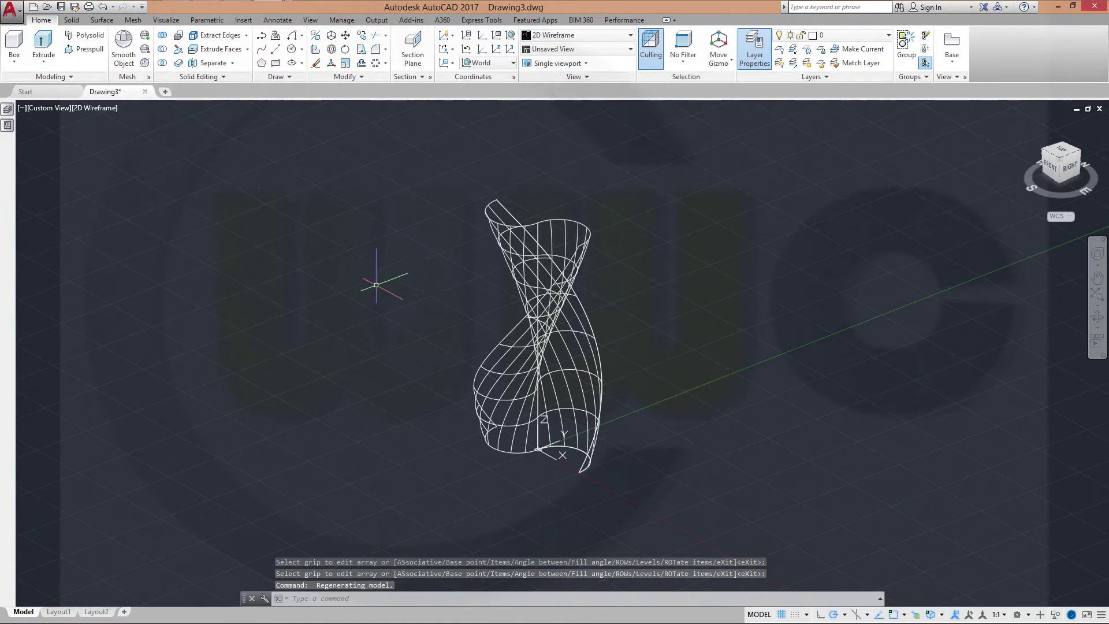
{"action": "left_click", "coordinate": [106, 107]}
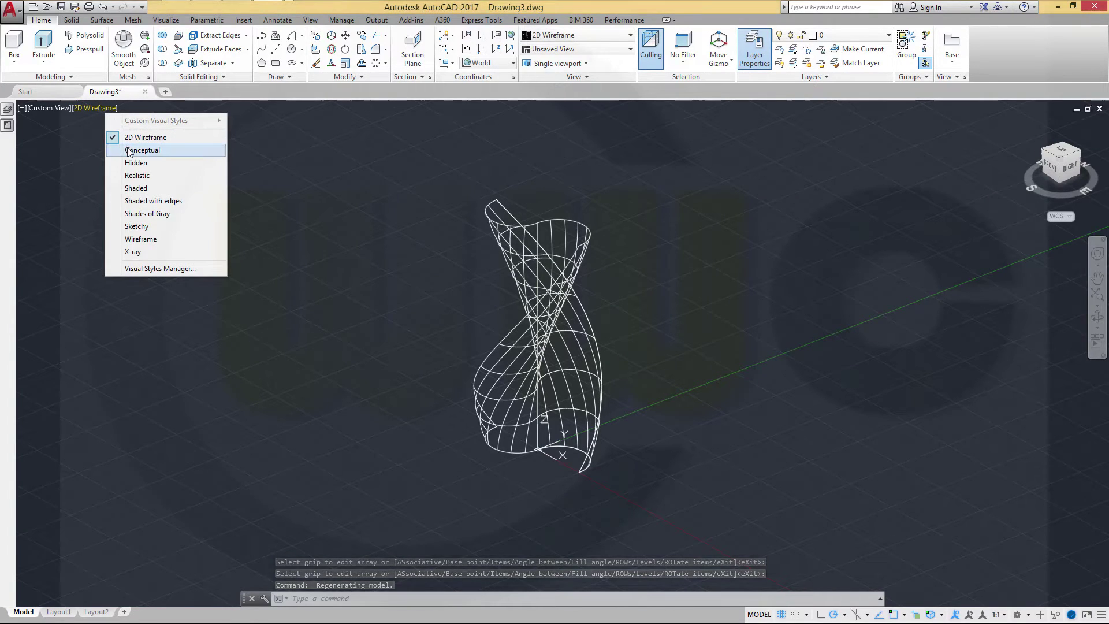
{"action": "left_click", "coordinate": [144, 176]}
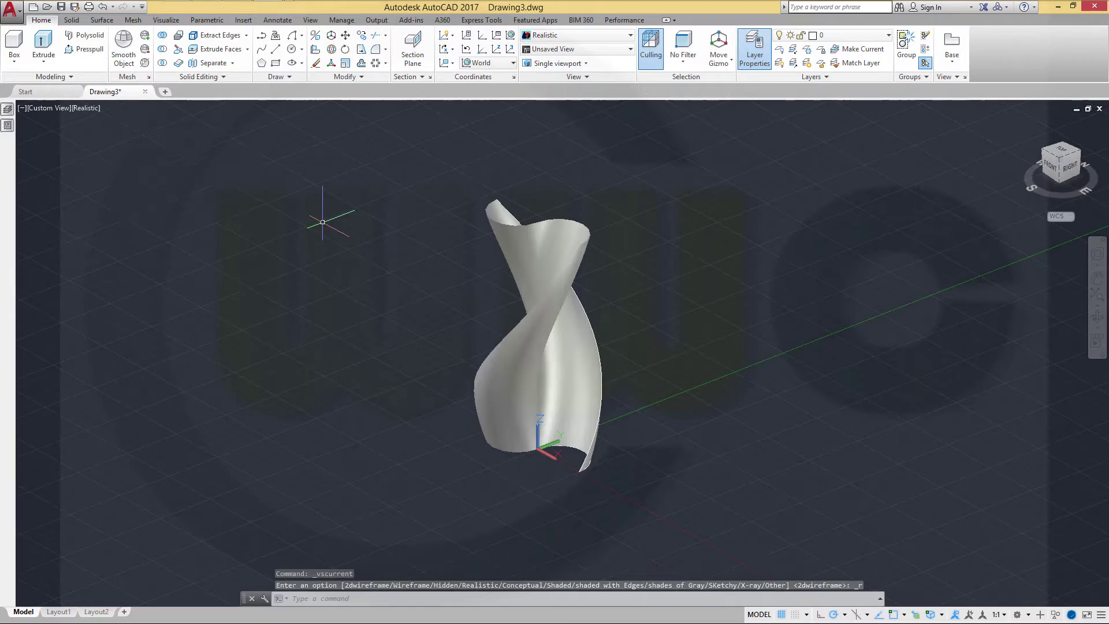
{"action": "mouse_move", "coordinate": [705, 396]}
{"action": "middle_mouse_down", "text": "shift"}
{"action": "mouse_move", "coordinate": [621, 361]}
{"action": "mouse_move", "coordinate": [611, 308]}
{"action": "mouse_move", "coordinate": [624, 364]}
{"action": "mouse_move", "coordinate": [609, 411]}
{"action": "mouse_move", "coordinate": [485, 416]}
{"action": "mouse_move", "coordinate": [553, 413]}
{"action": "middle_mouse_up", "text": "shift"}
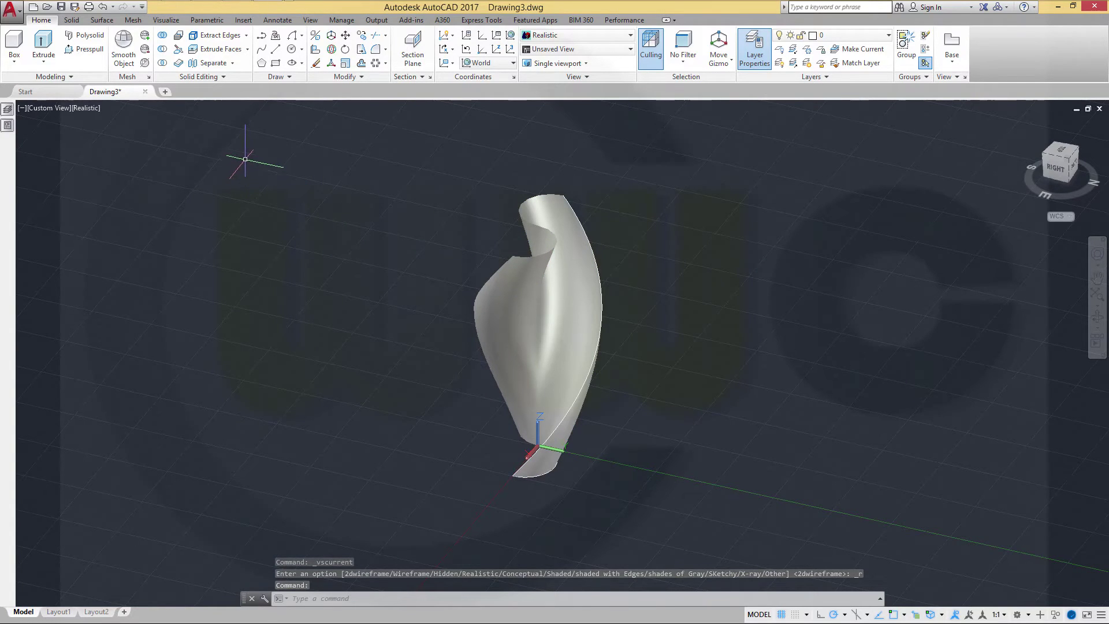
- Thicken both blade surfaces by 0.5, then orbit to a front view
{"action": "left_click", "coordinate": [102, 20]}
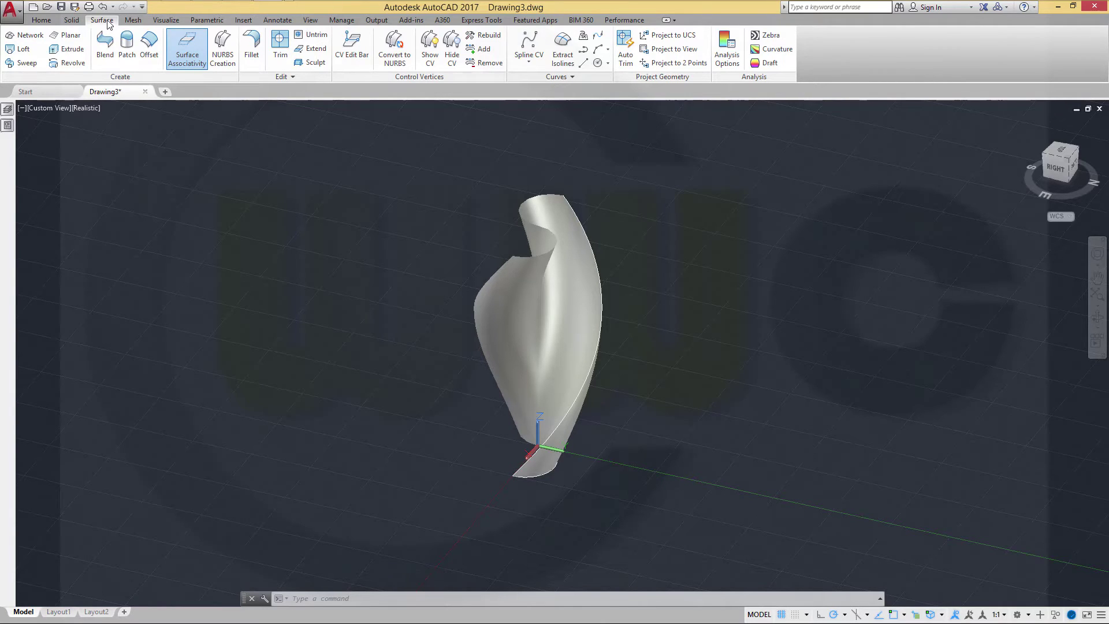
{"action": "scroll", "coordinate": [110, 25], "scroll_direction": "up", "scroll_amount": 1}
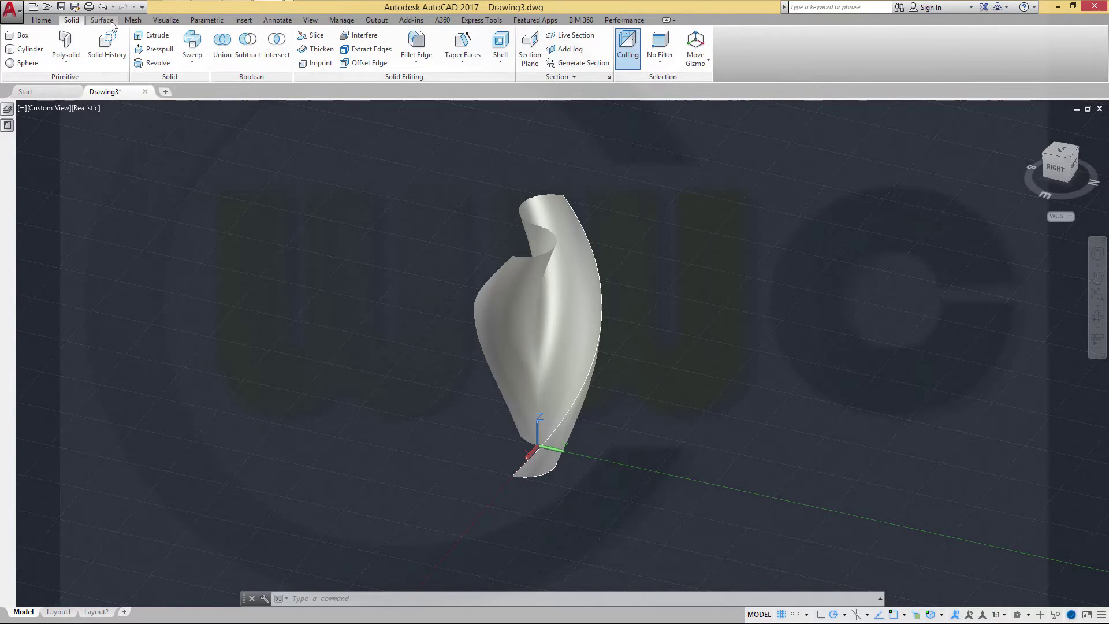
{"action": "left_click", "coordinate": [317, 49]}
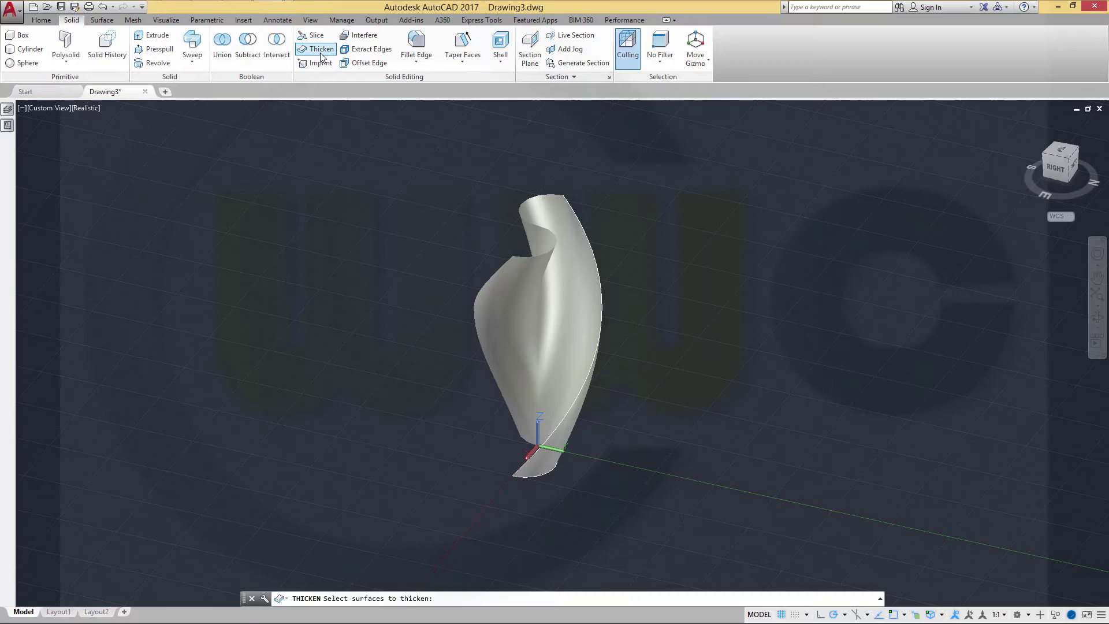
{"action": "left_click", "coordinate": [512, 342]}
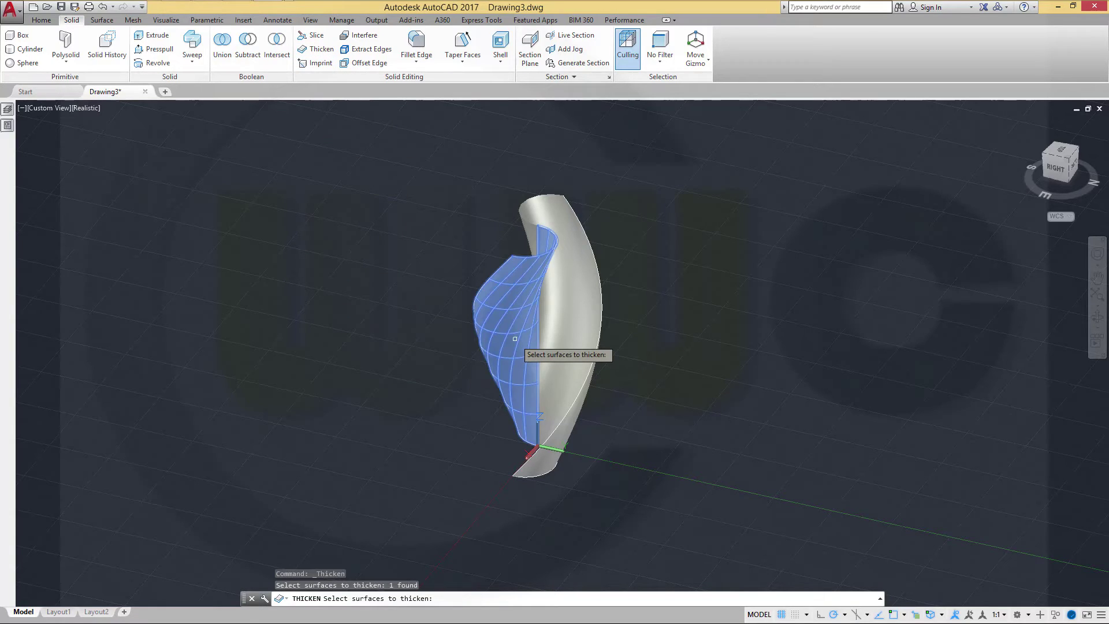
{"action": "left_click", "coordinate": [569, 334]}
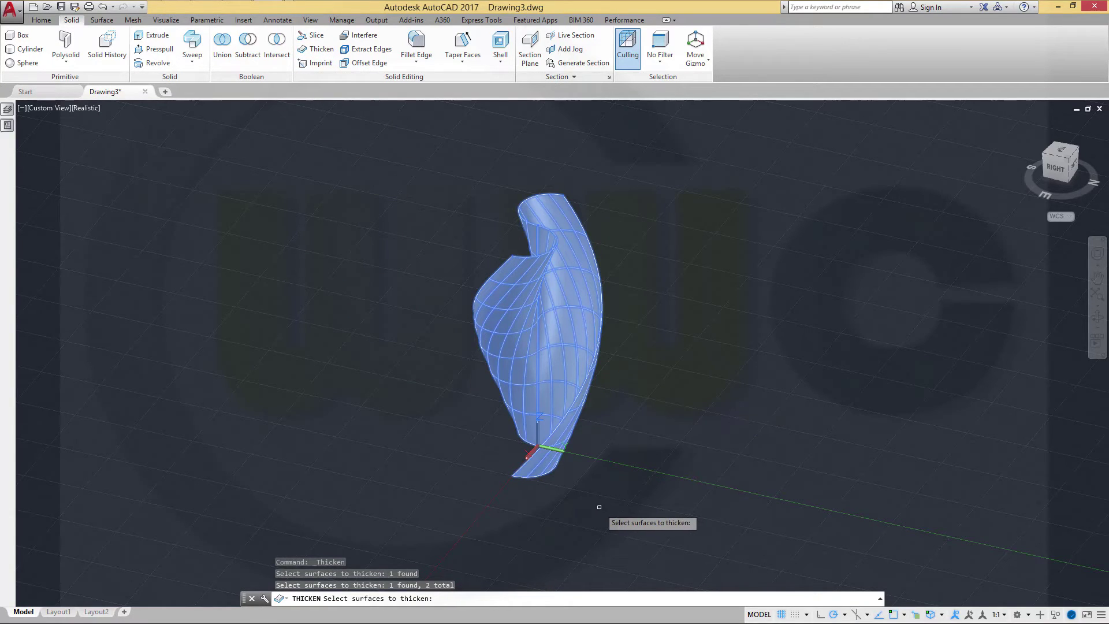
{"action": "key", "text": "Return"}
{"action": "type", "text": "0.5"}
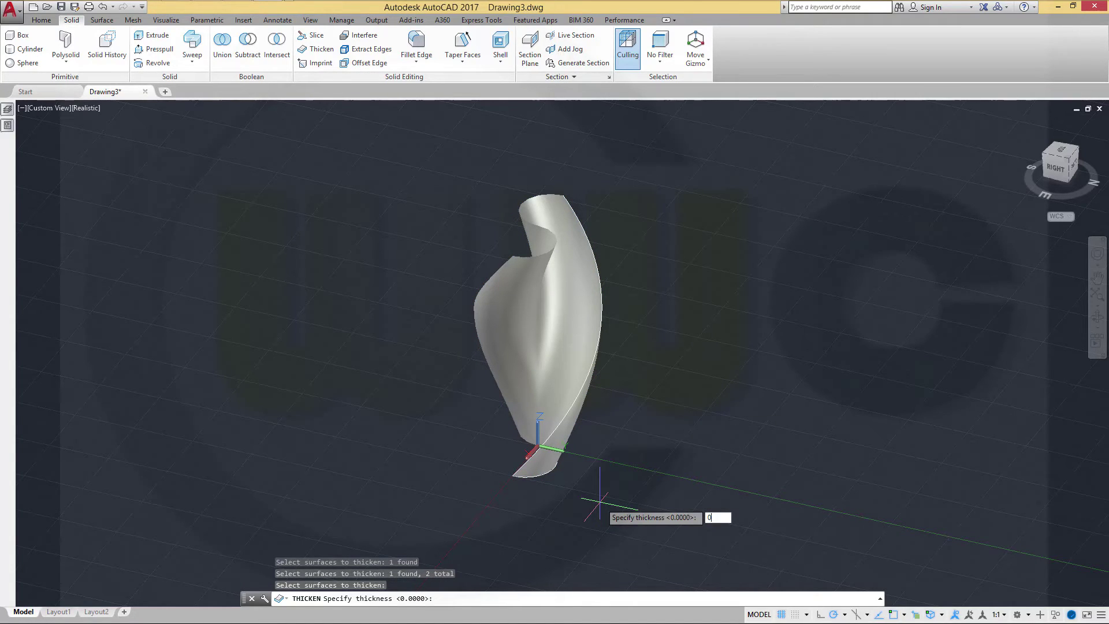
{"action": "key", "text": "Return"}
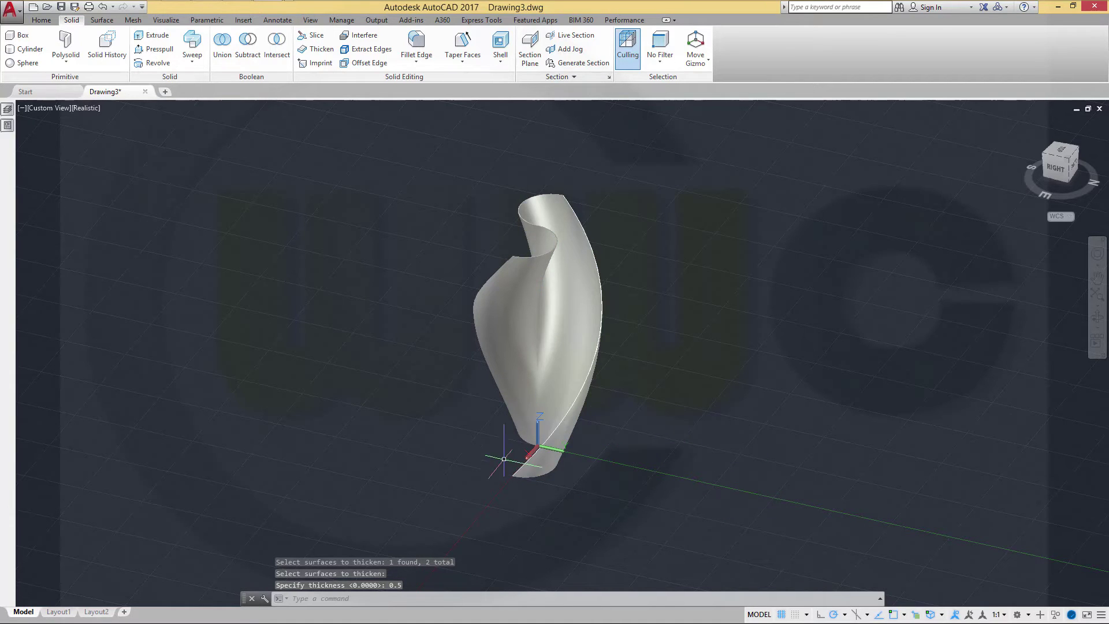
{"action": "middle_click_drag", "start_coordinate": [419, 489], "coordinate": [693, 457], "text": "shift"}
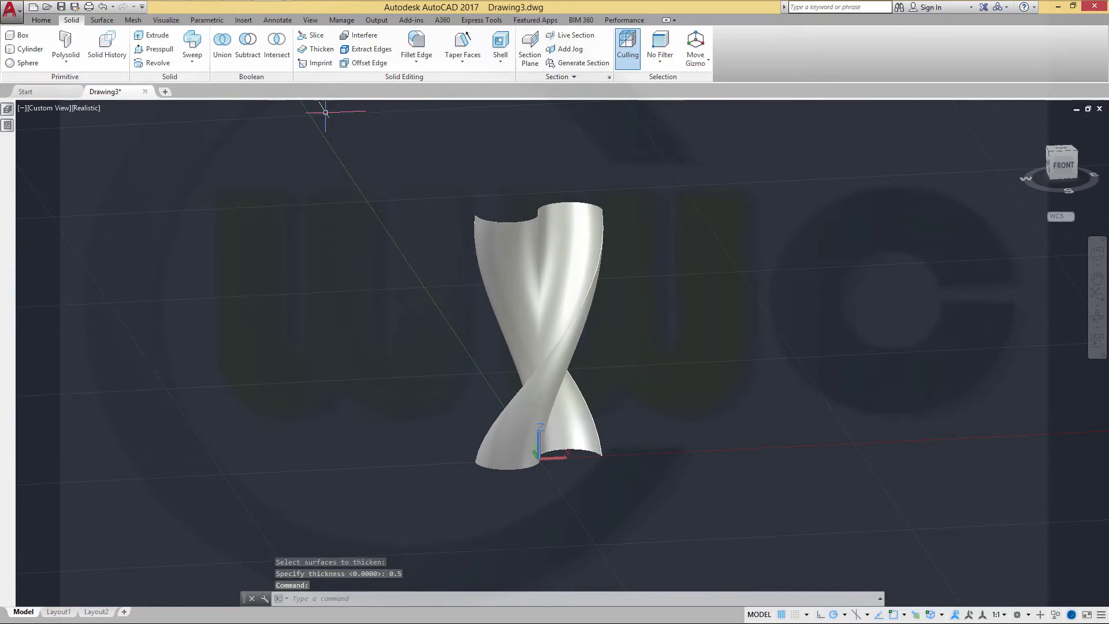
{"action": "left_click", "coordinate": [316, 48]}
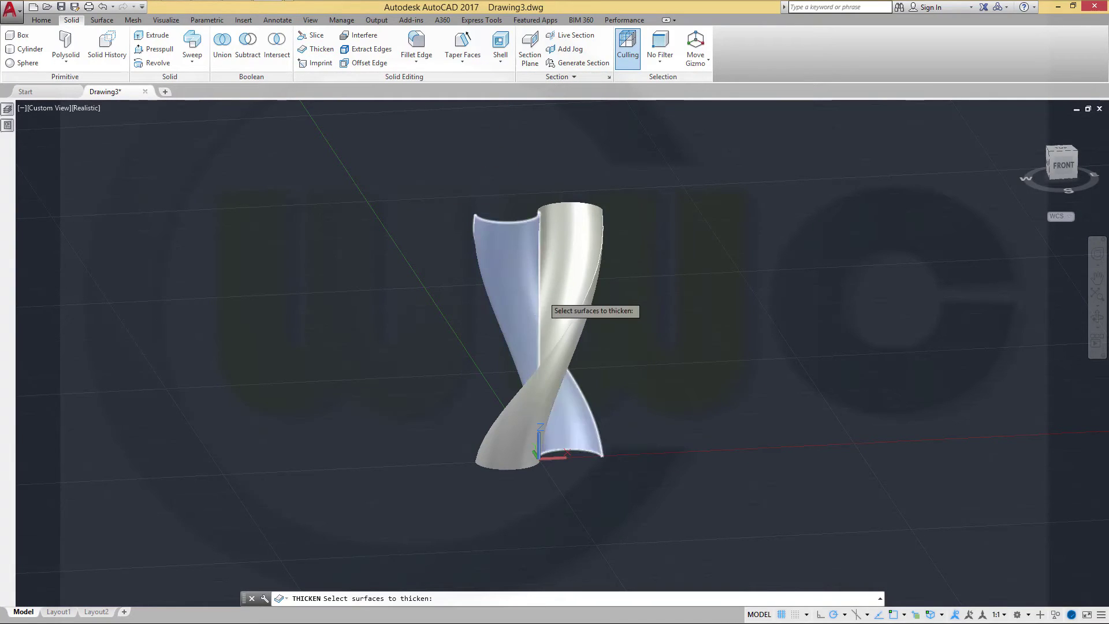
{"action": "left_click", "coordinate": [519, 280]}
{"action": "left_click", "coordinate": [572, 249]}
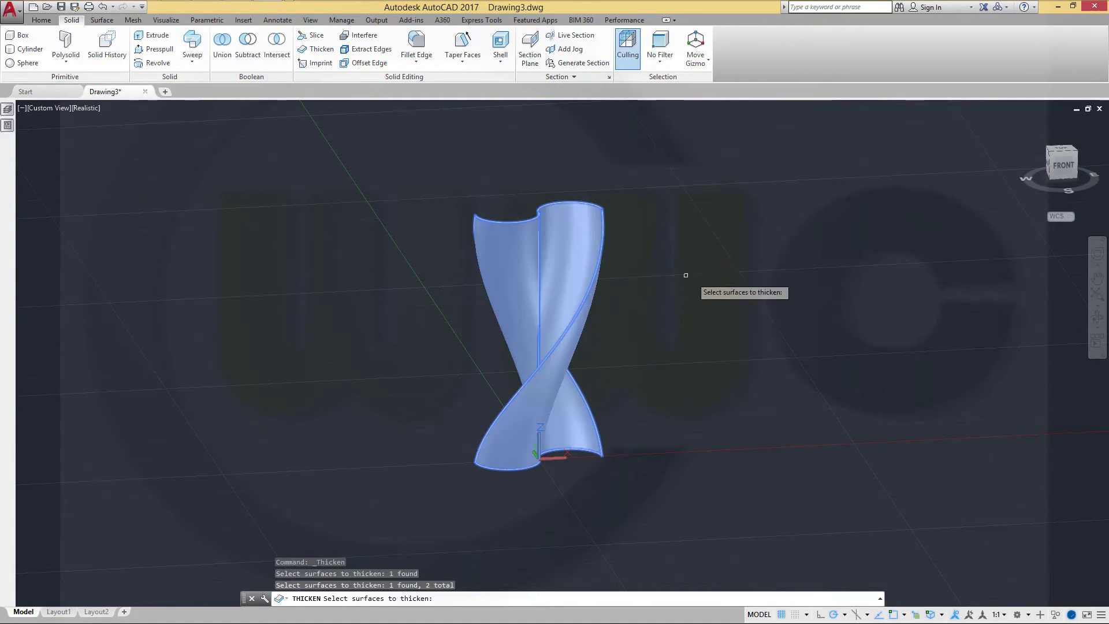
{"action": "key", "text": "Return"}
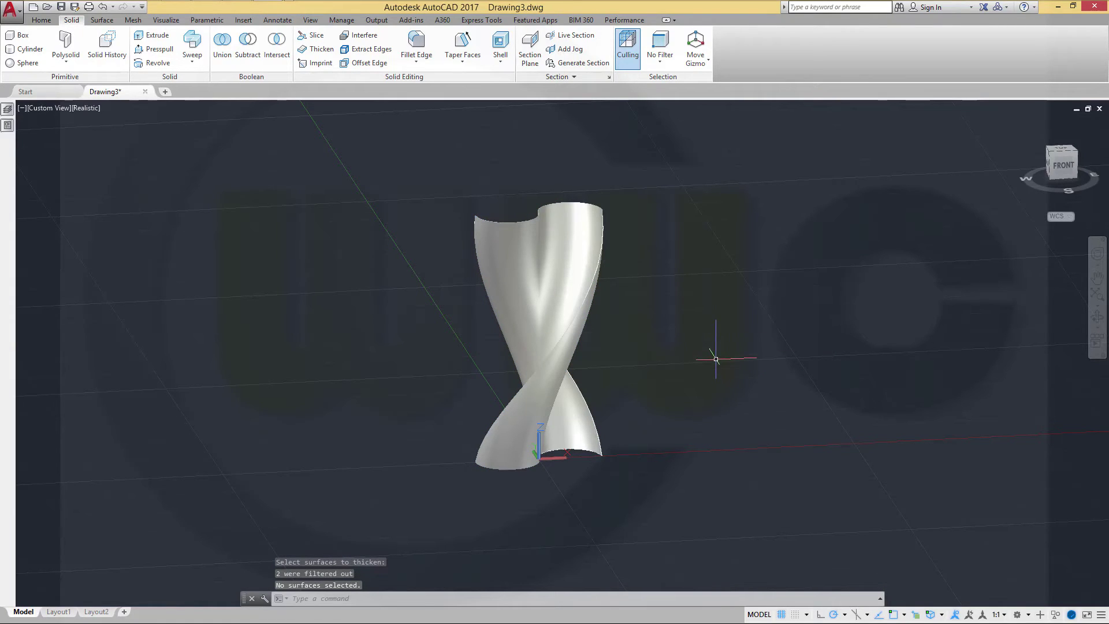
{"action": "middle_click_drag", "start_coordinate": [713, 377], "coordinate": [551, 410], "text": "shift"}
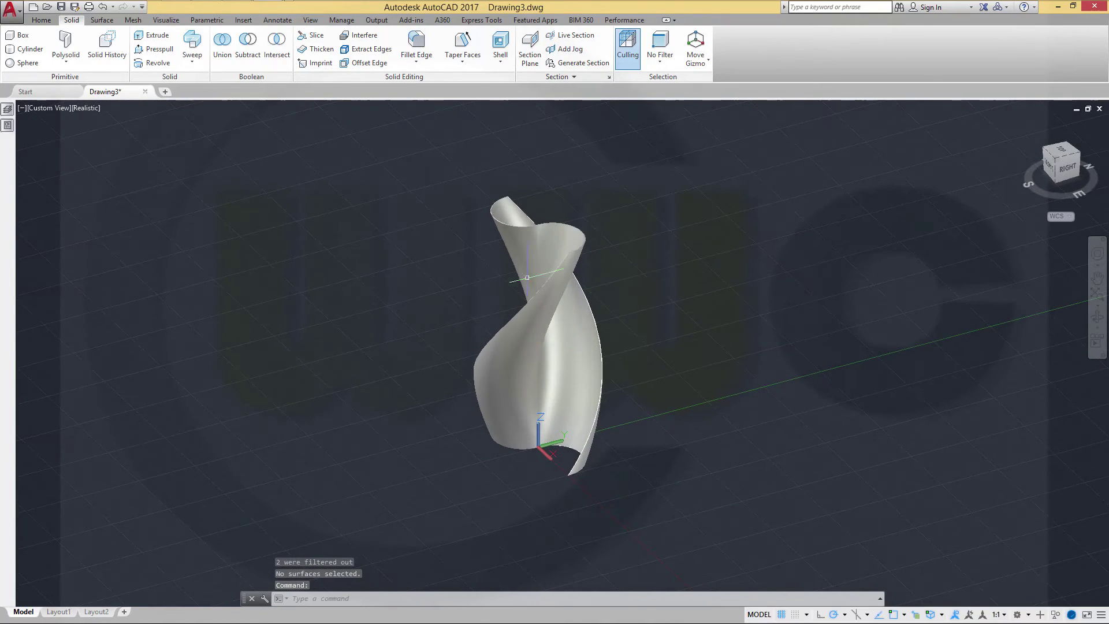
{"action": "scroll", "coordinate": [532, 239], "scroll_direction": "up", "scroll_amount": 3}
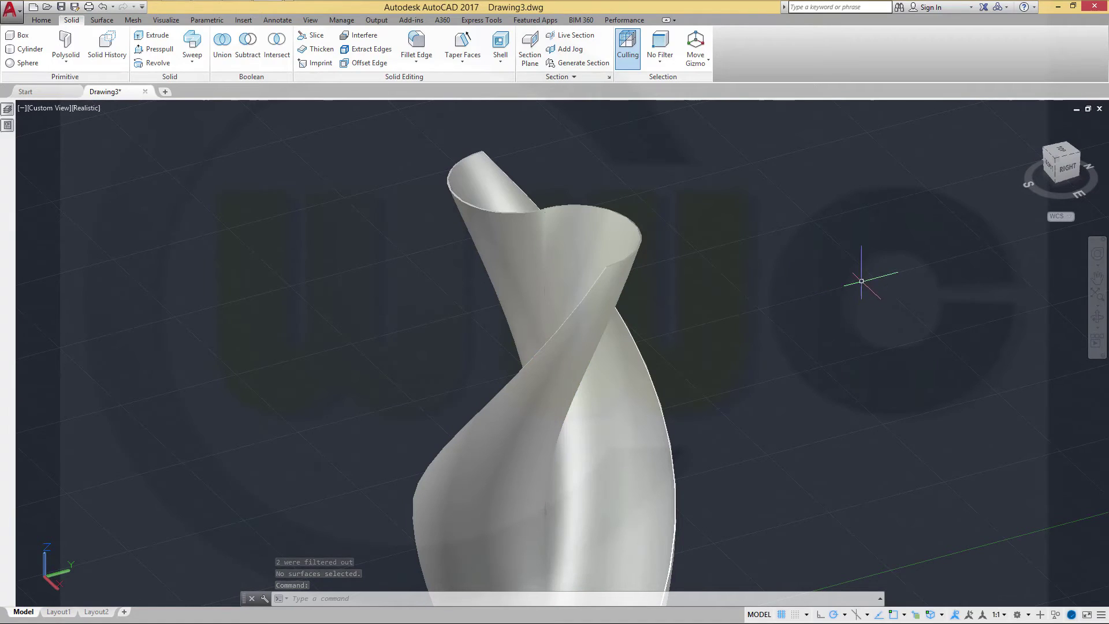
{"action": "key", "text": "Escape"}
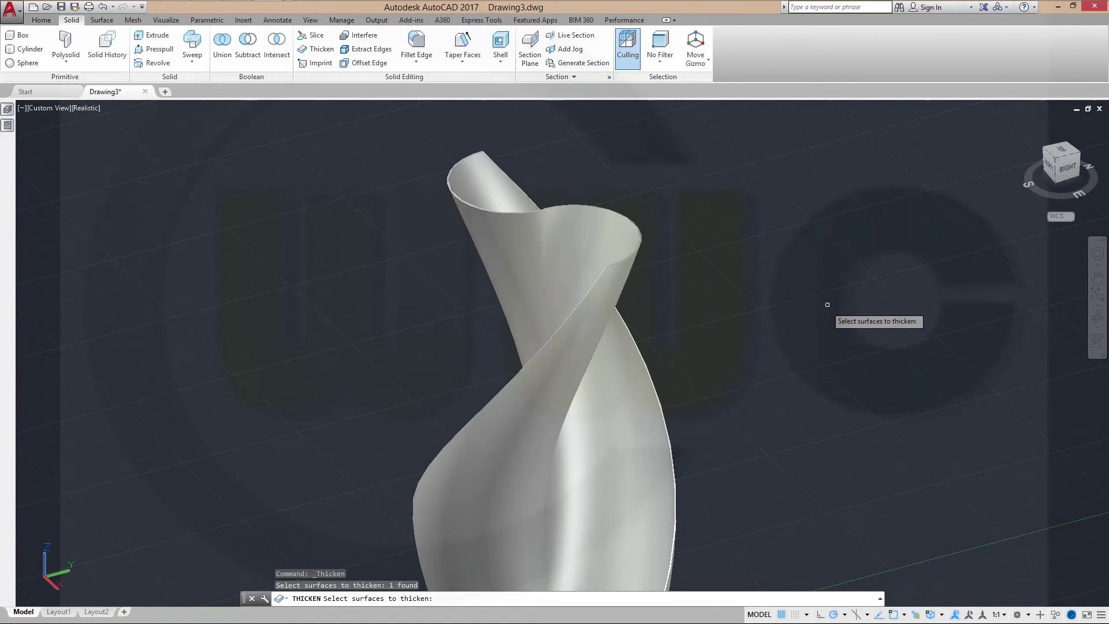
{"action": "key", "text": "Escape"}
{"action": "type", "text": "DELO"}
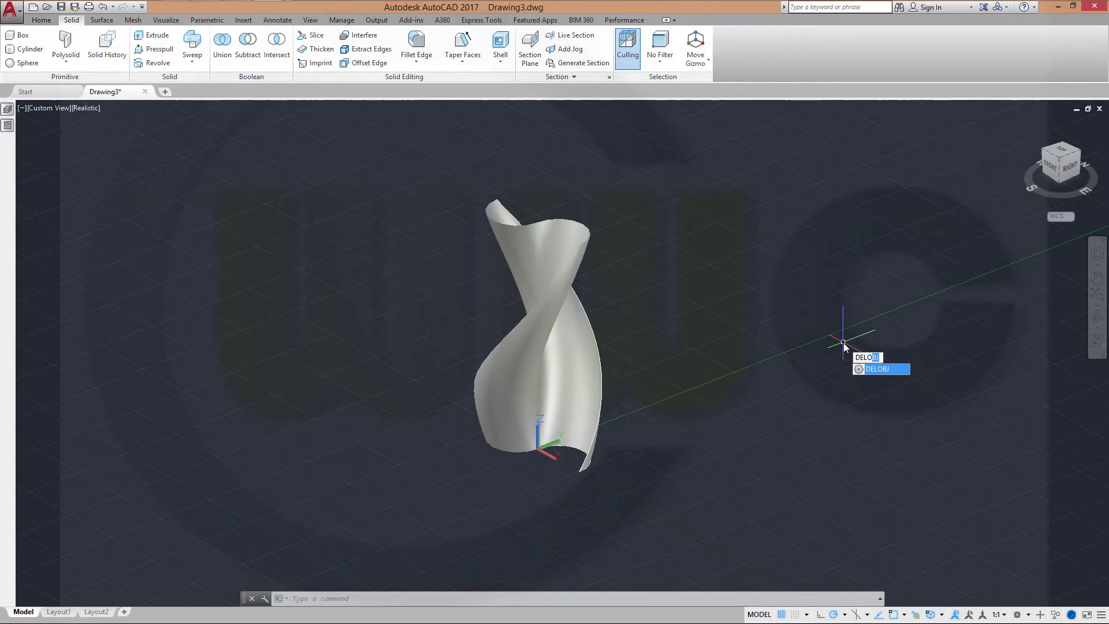
- Set the DELOBJ system variable to 0
{"action": "key", "text": "Return"}
{"action": "type", "text": "0"}
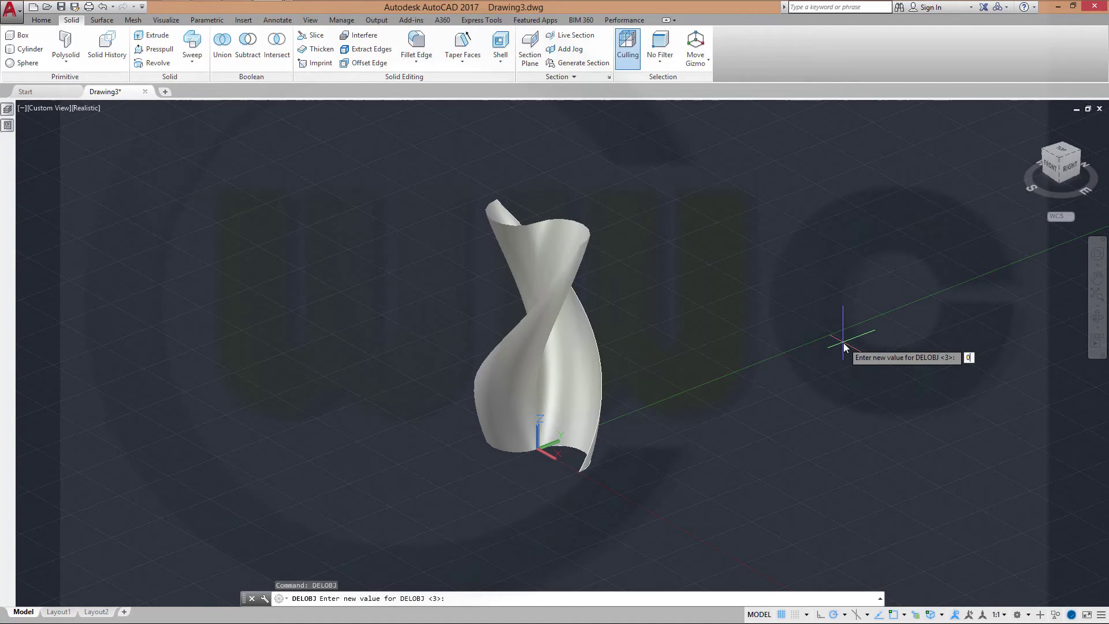
{"action": "key", "text": "Return"}
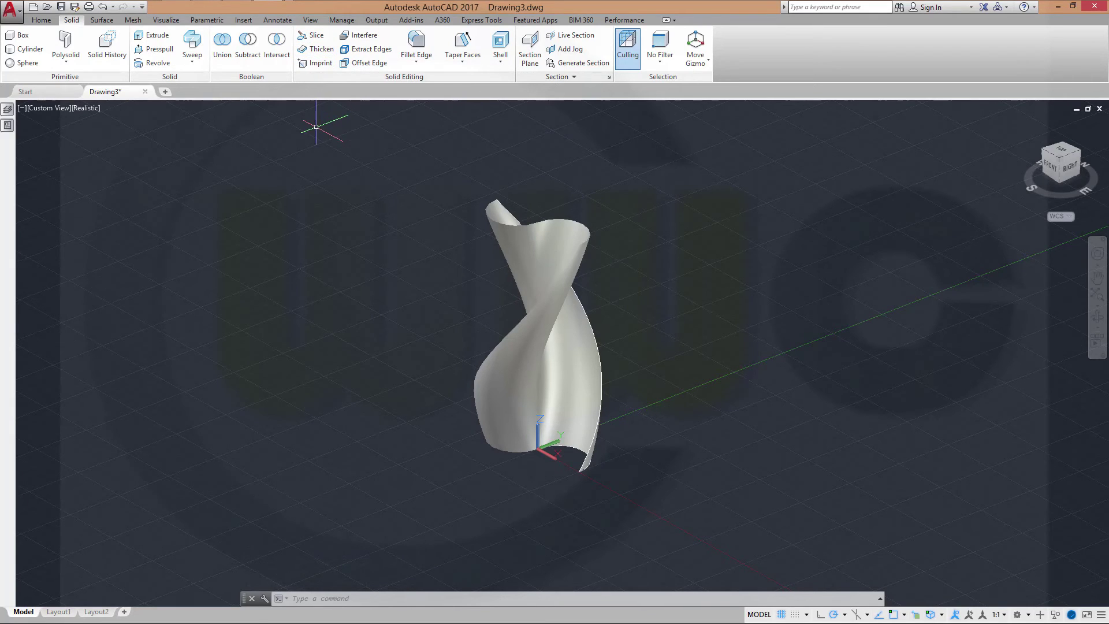
- Thicken the two twisted blade surfaces again with 0.5 thickness
{"action": "left_click", "coordinate": [316, 49]}
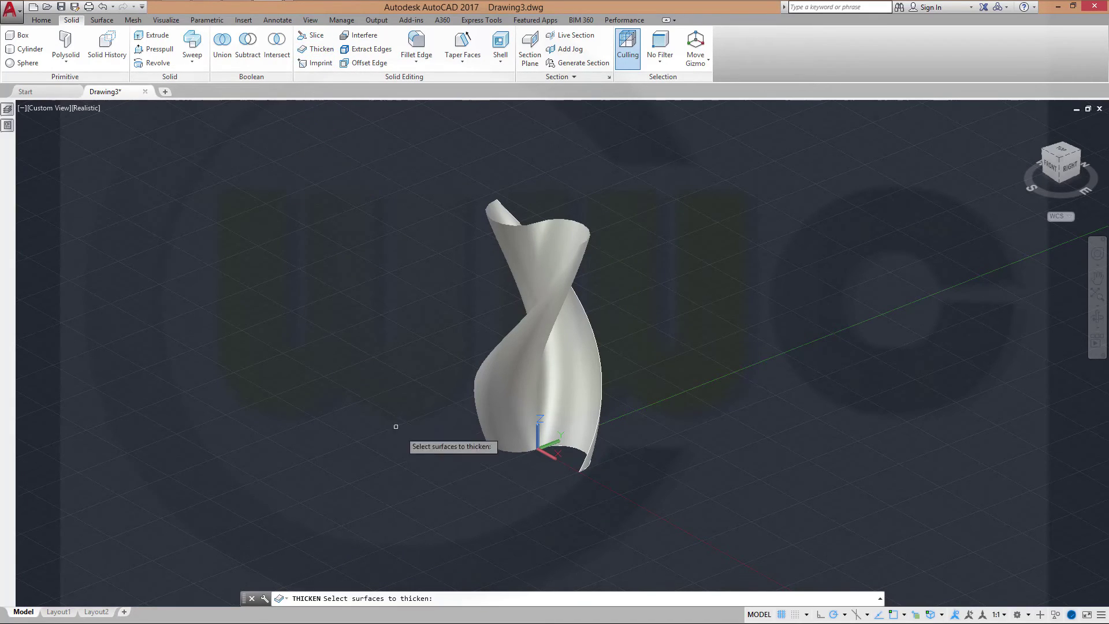
{"action": "left_click", "coordinate": [504, 410]}
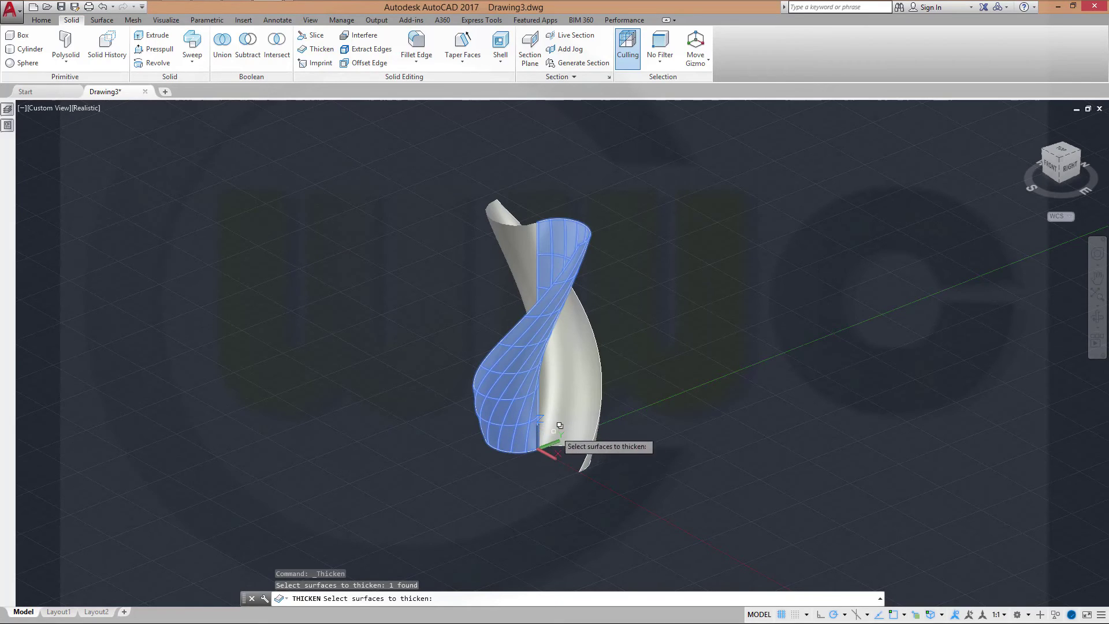
{"action": "left_click", "coordinate": [586, 411]}
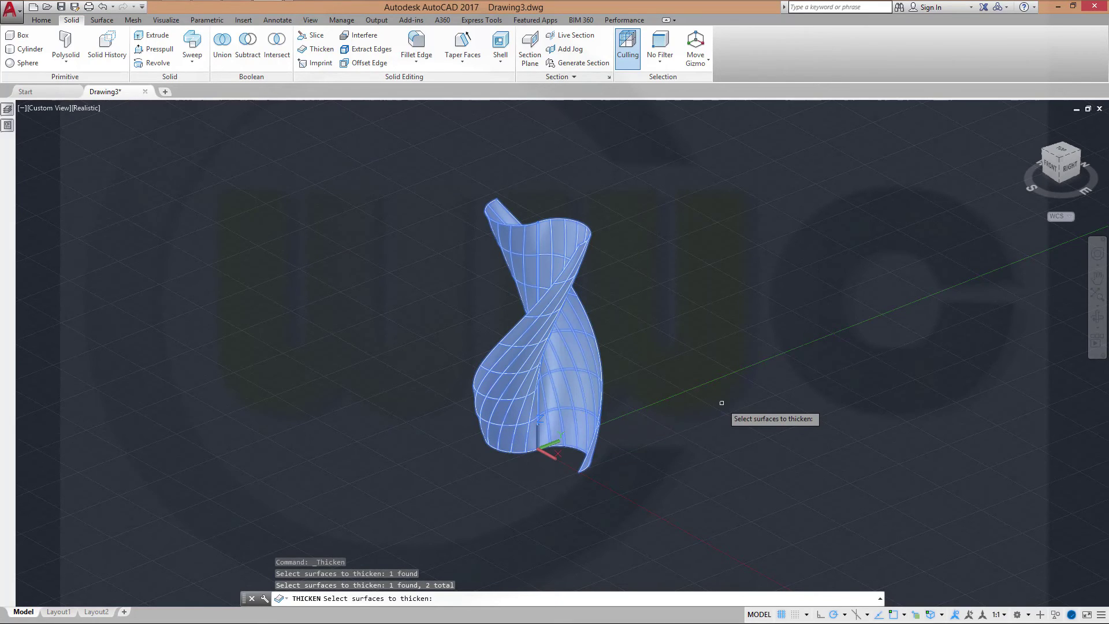
{"action": "key", "text": "Return"}
{"action": "type", "text": "0.5"}
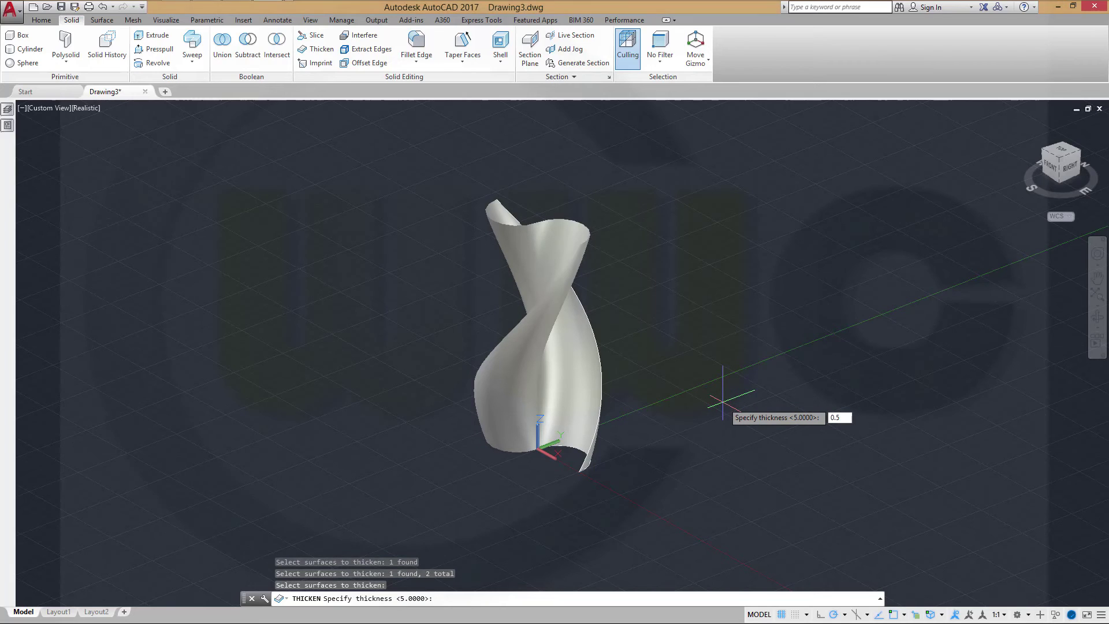
{"action": "key", "text": "Return"}
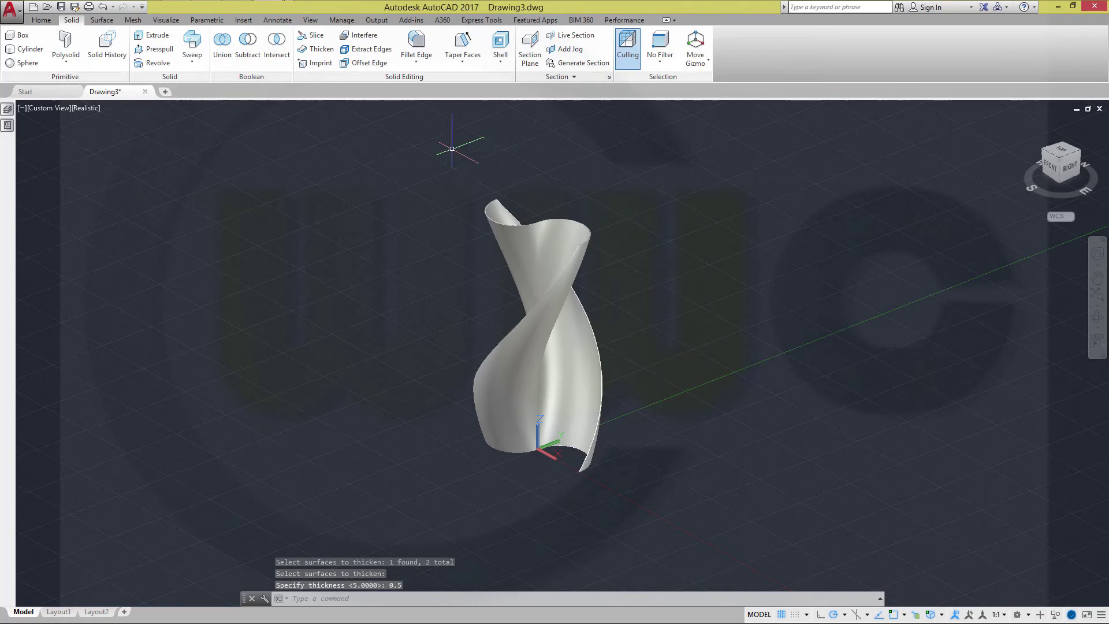
- Thicken each blade's Surface (Sweep), picked via selection cycling, by the default 0.5
{"action": "left_click", "coordinate": [312, 50]}
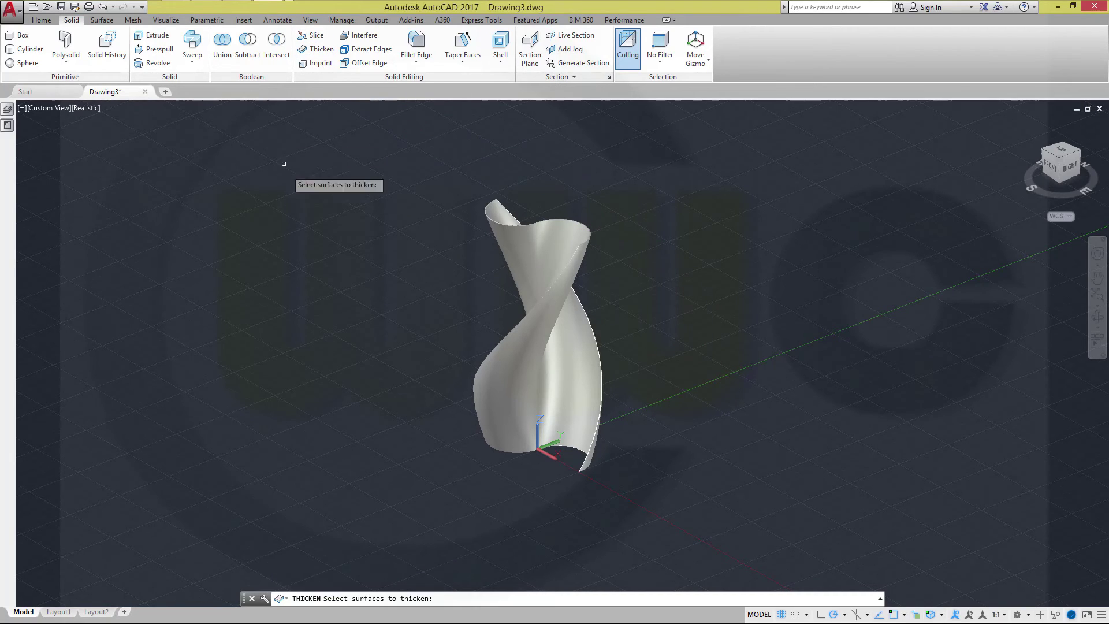
{"action": "left_click", "coordinate": [576, 235]}
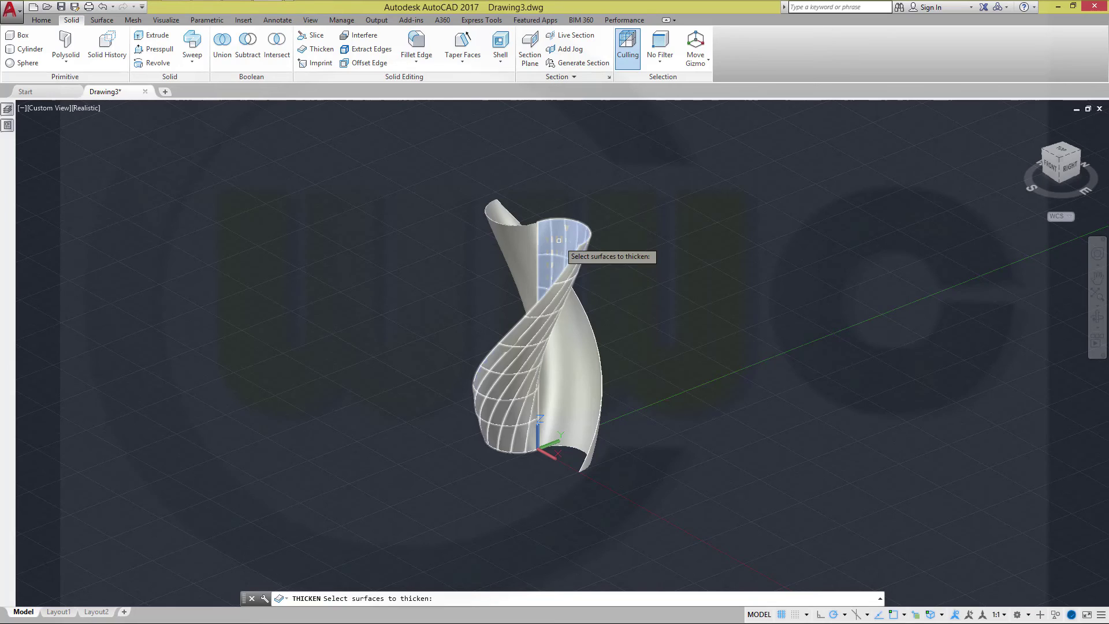
{"action": "left_click", "coordinate": [558, 240]}
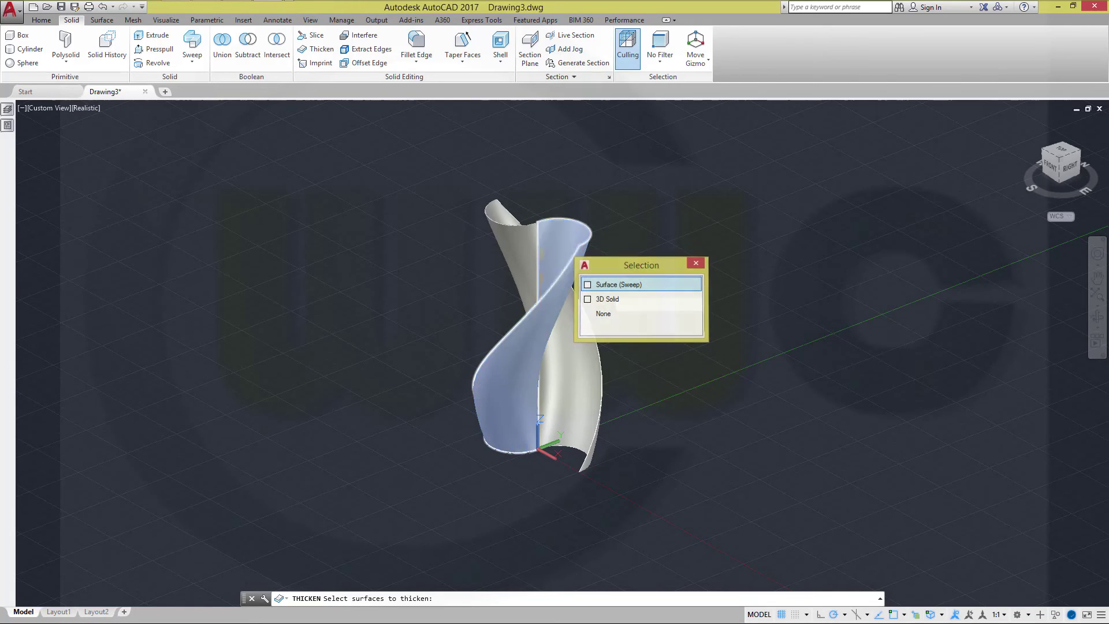
{"action": "left_click", "coordinate": [607, 289]}
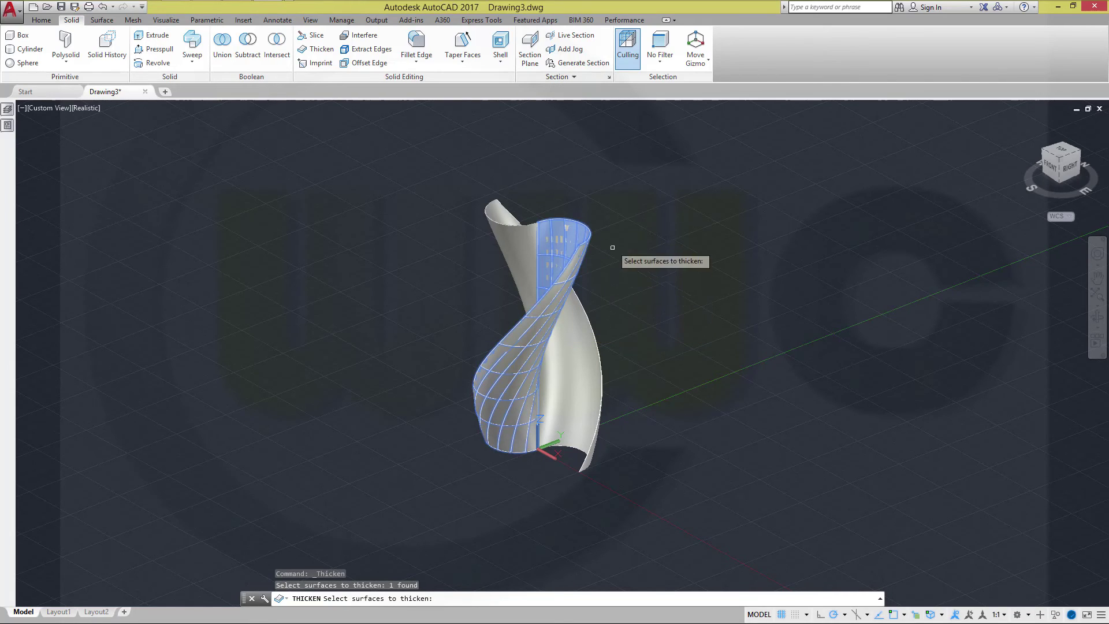
{"action": "left_click", "coordinate": [508, 246]}
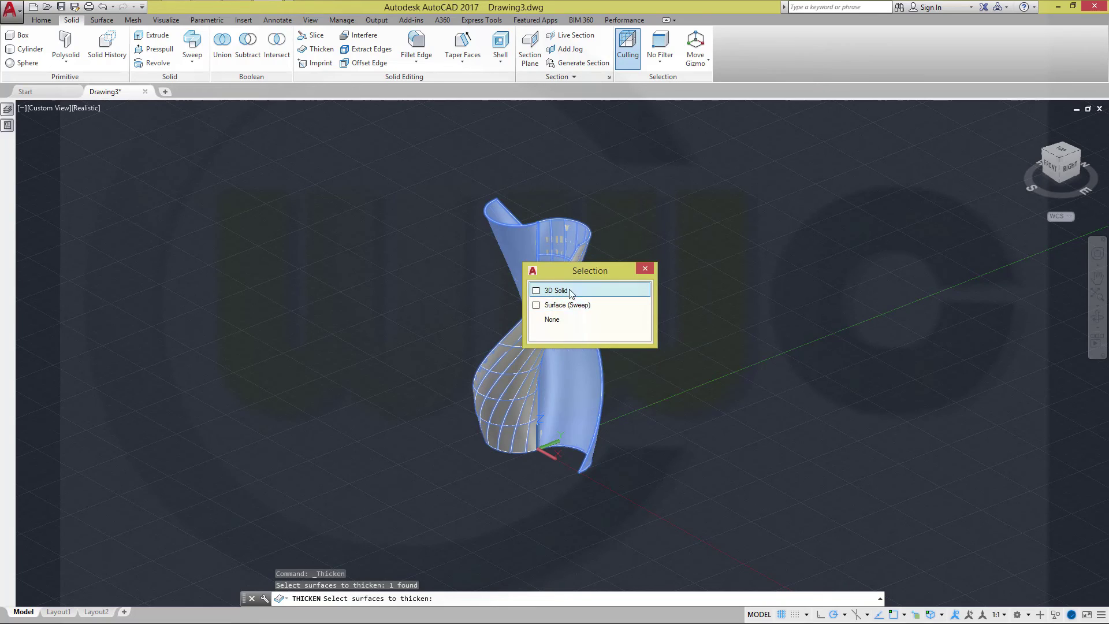
{"action": "left_click", "coordinate": [561, 305]}
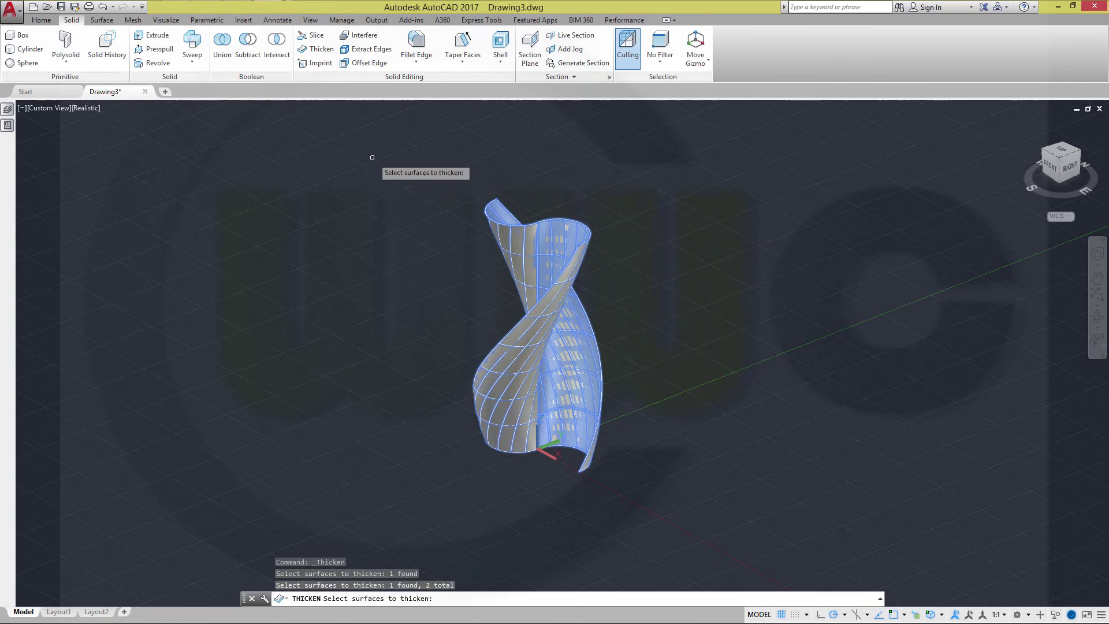
{"action": "key", "text": "Return"}
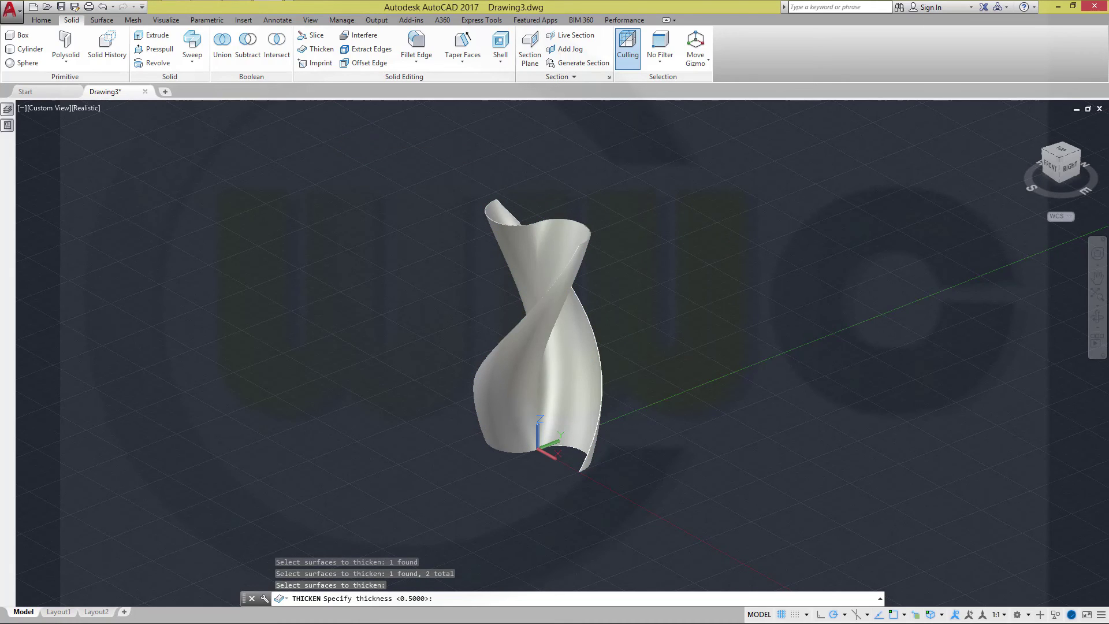
{"action": "key", "text": "Return"}
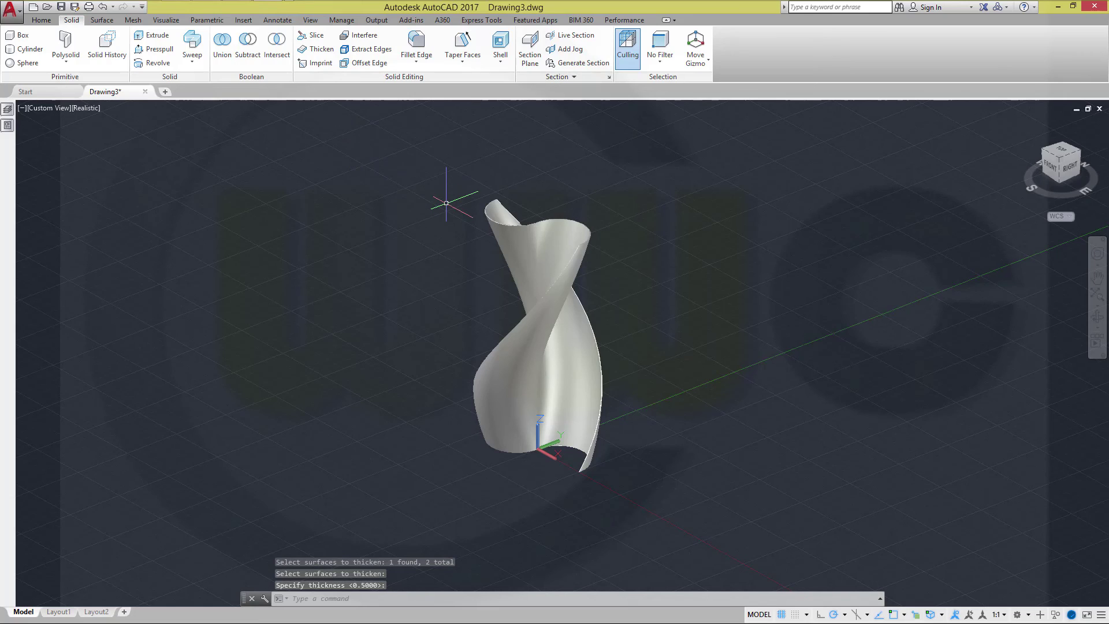